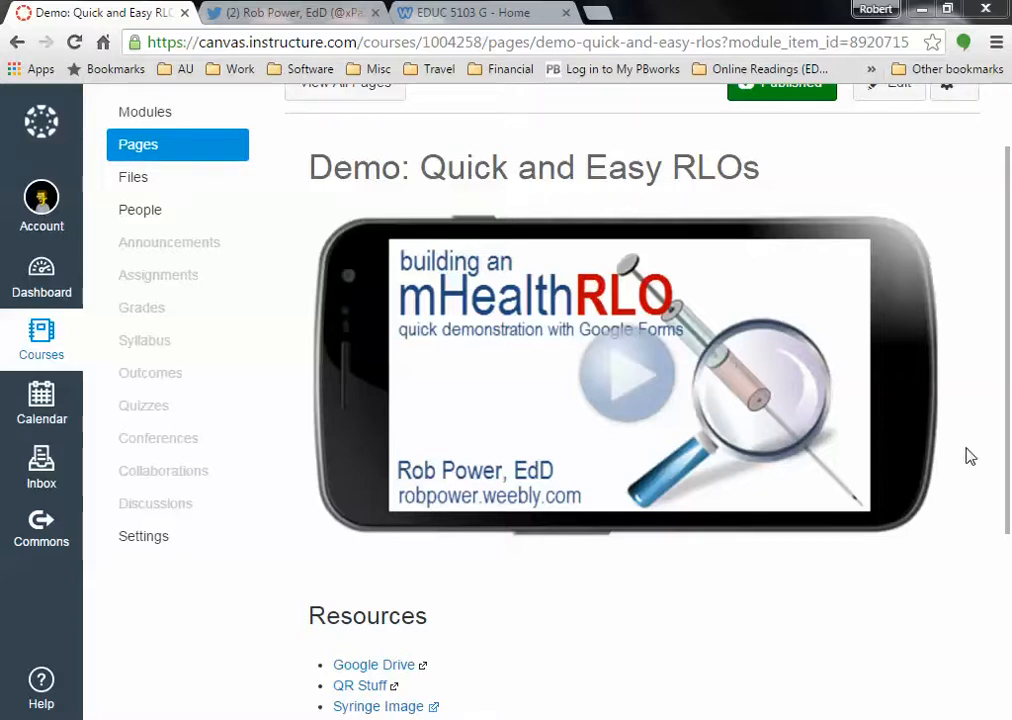
Download the Syringe Image from the Resources list, show it in its folder, and move the folder window clear of the page.
left_click_drag(1002, 400, 1004, 540)
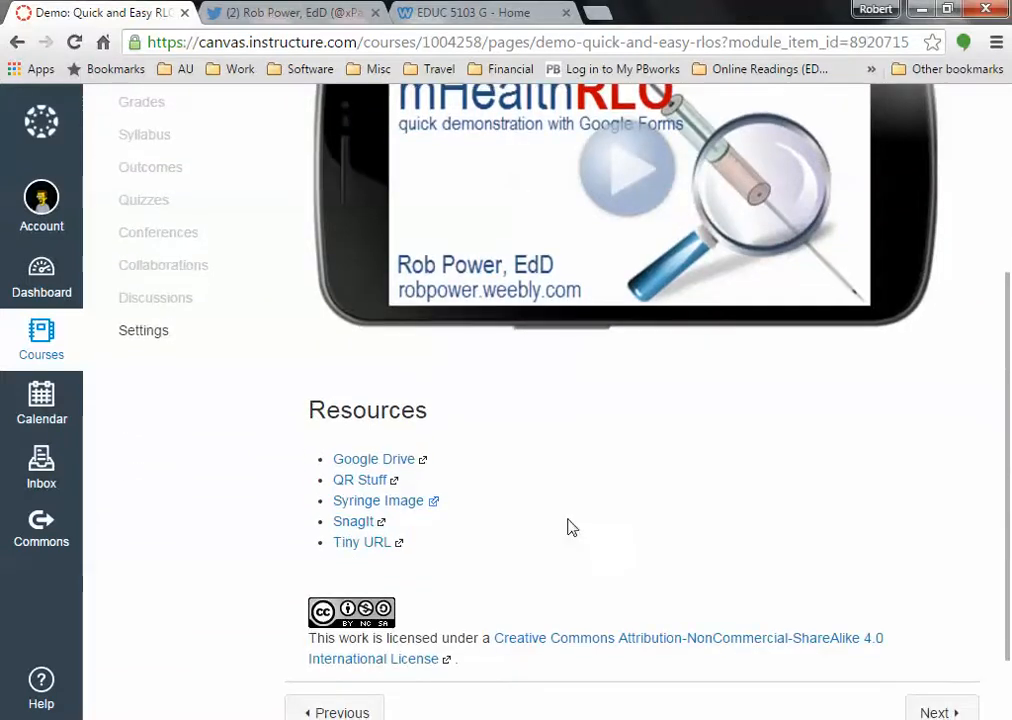
left_click(400, 508)
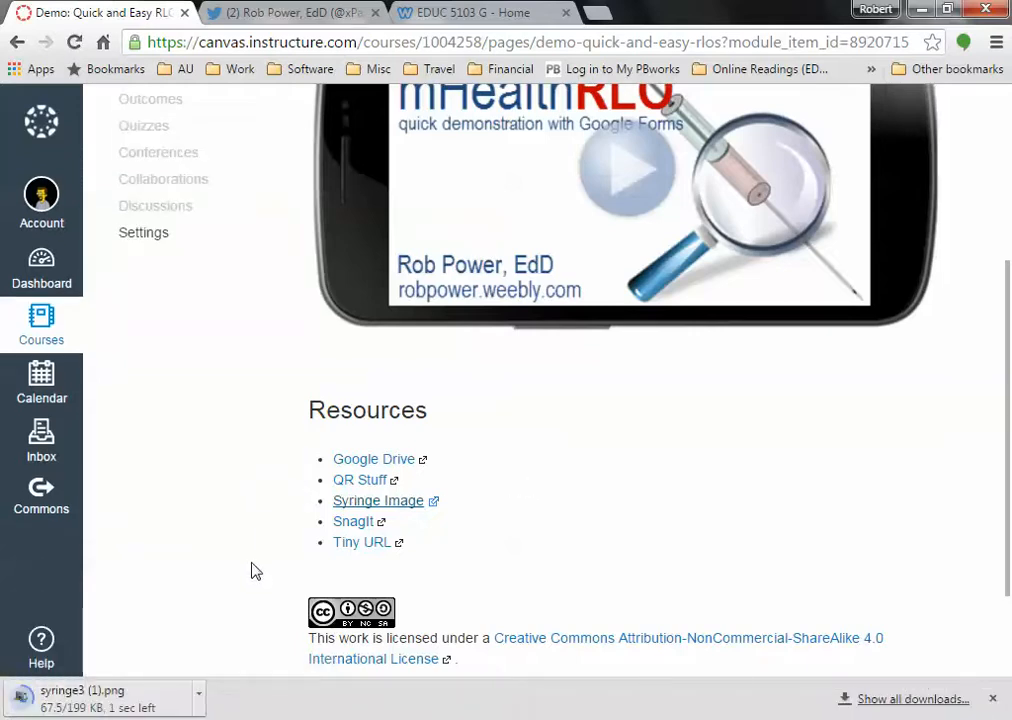
left_click(200, 693)
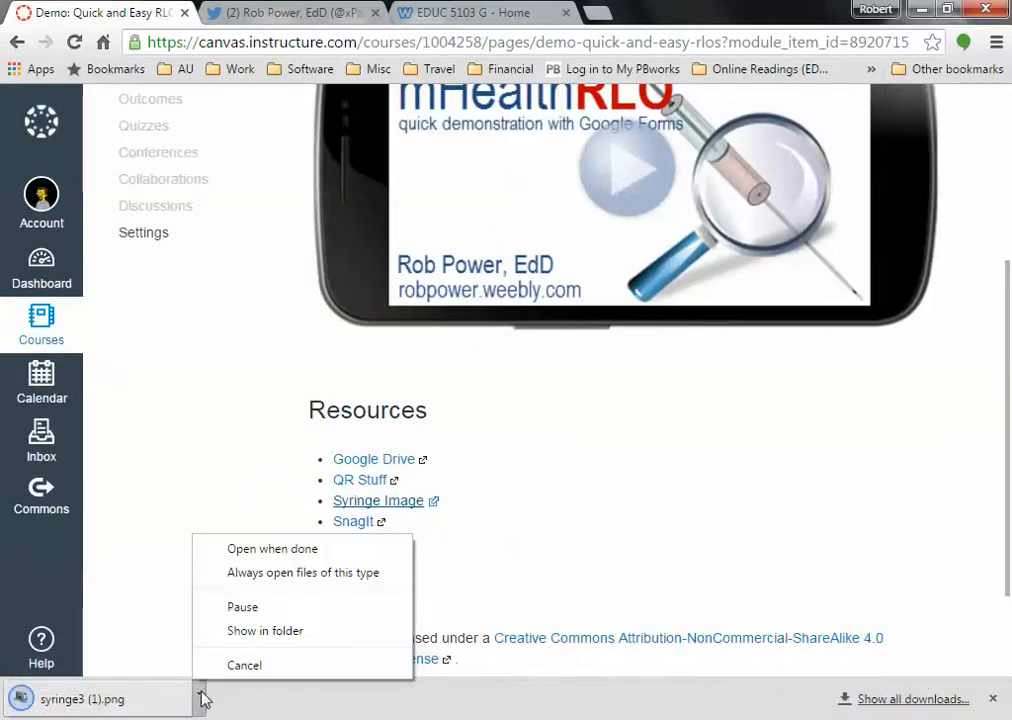
left_click(270, 631)
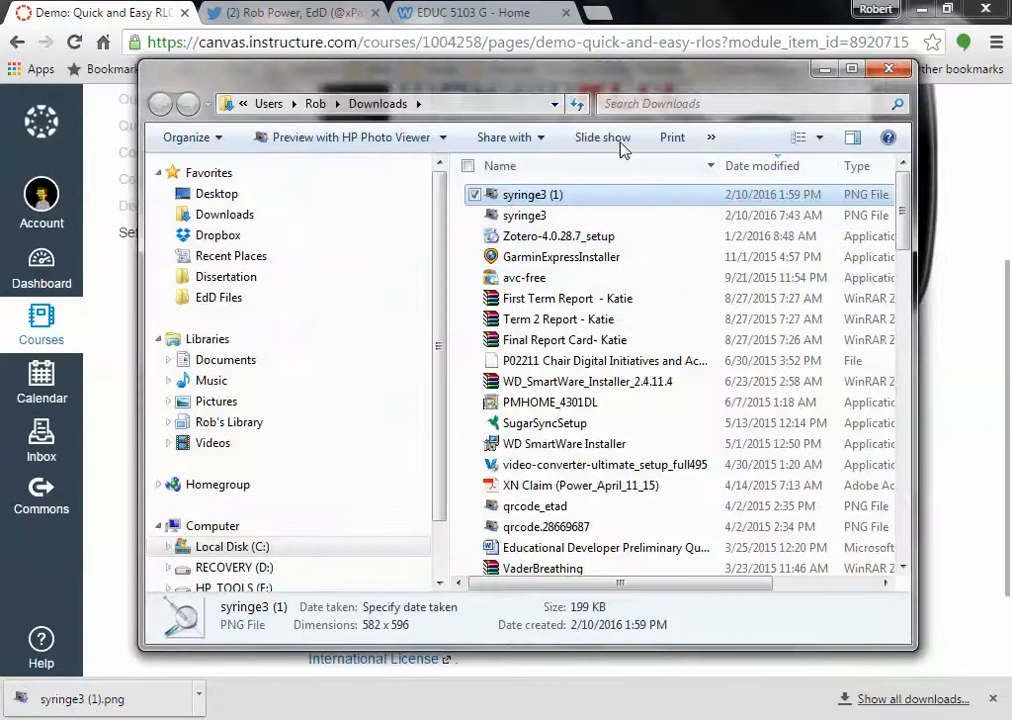
left_click_drag(603, 80, 196, 506)
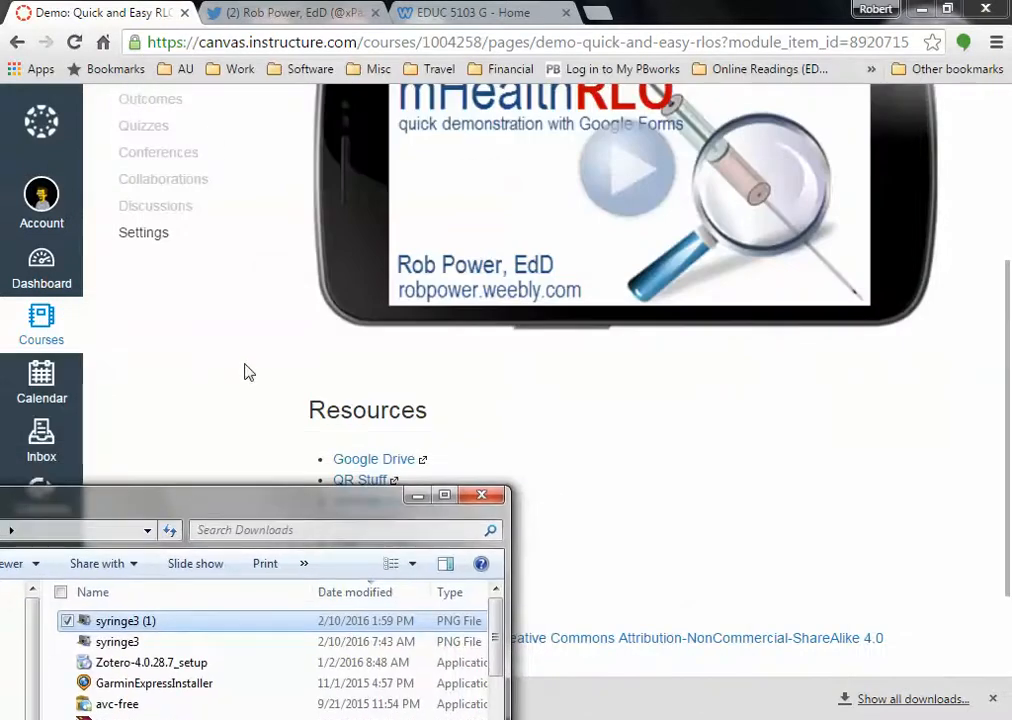
Go to Google Drive through the Resources link and open the Educator Network Day folder.
left_click(474, 462)
left_click(362, 461)
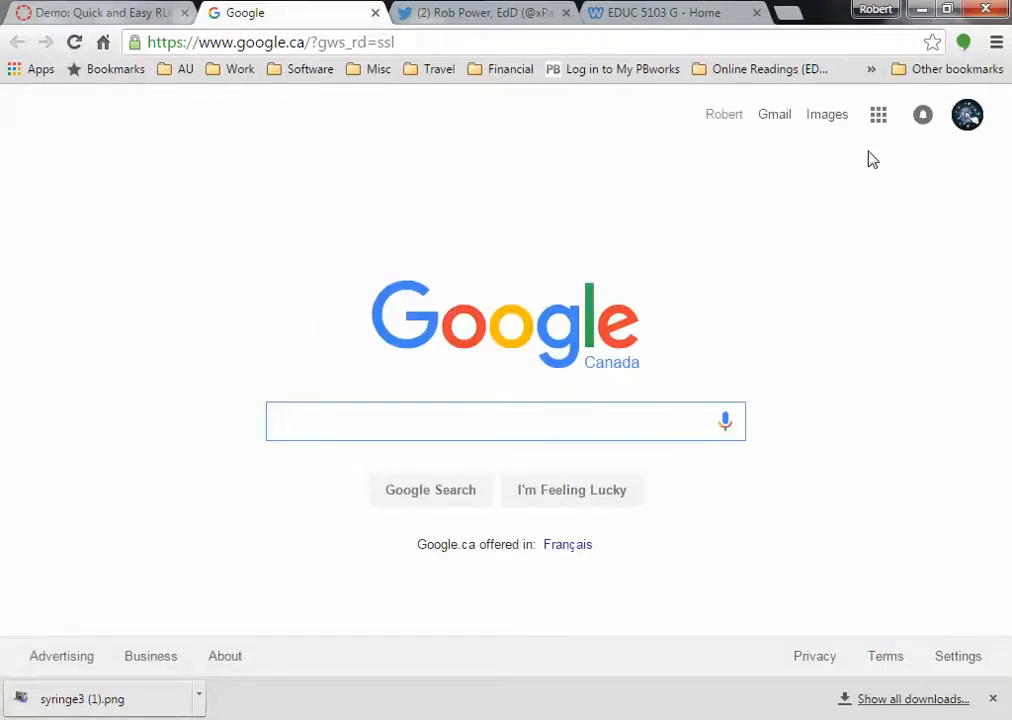
left_click(878, 118)
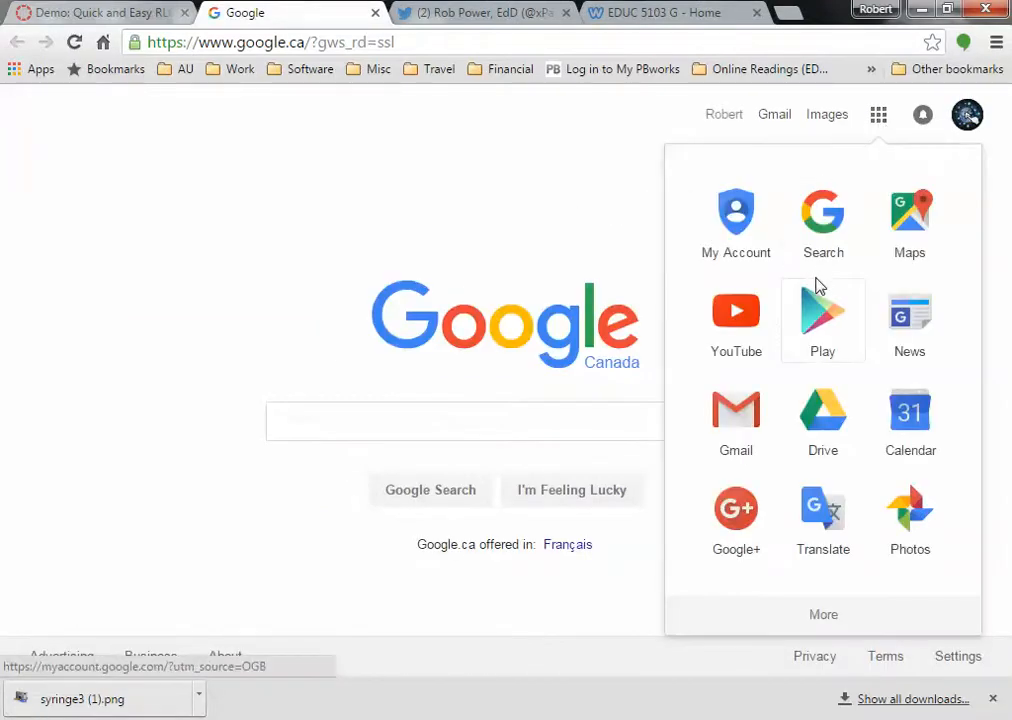
left_click(820, 408)
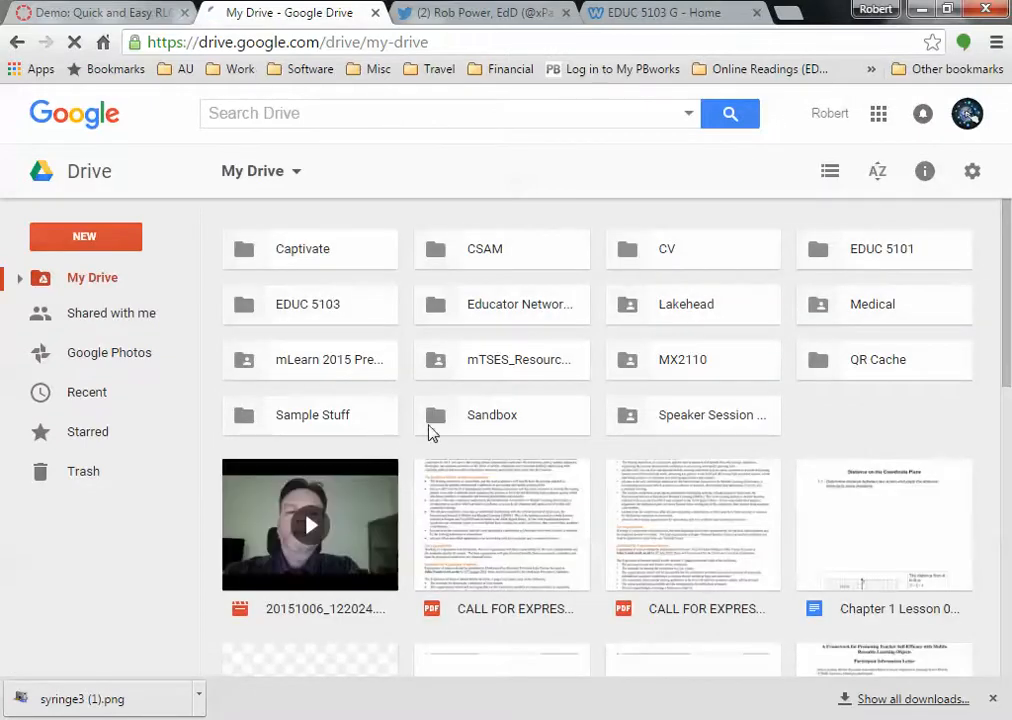
left_click(500, 313)
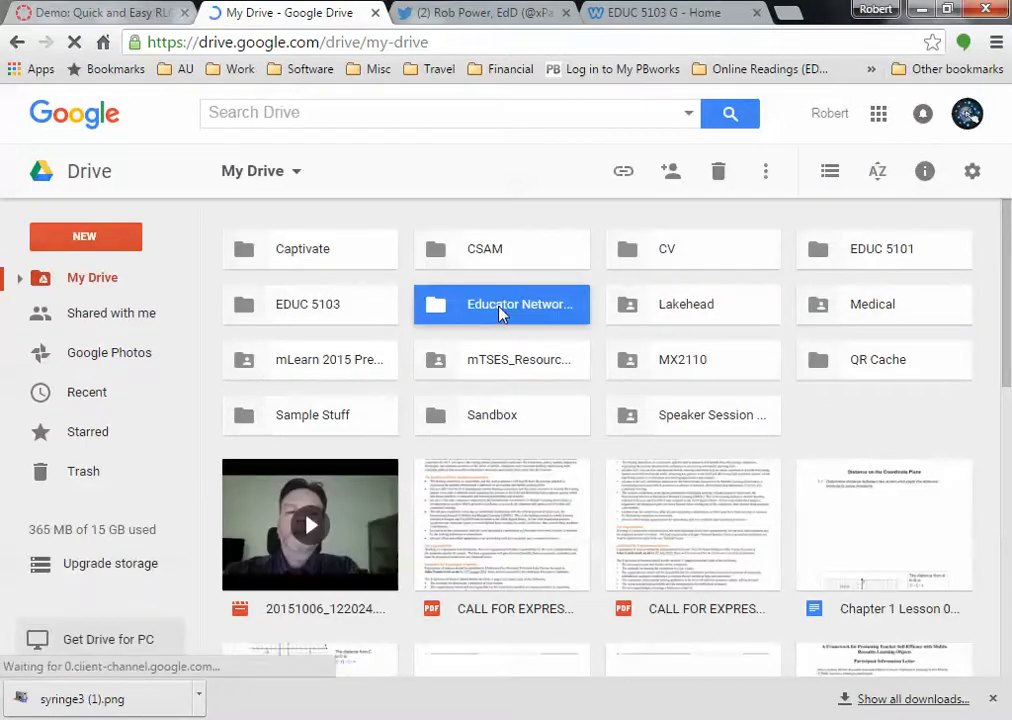
double_click(500, 313)
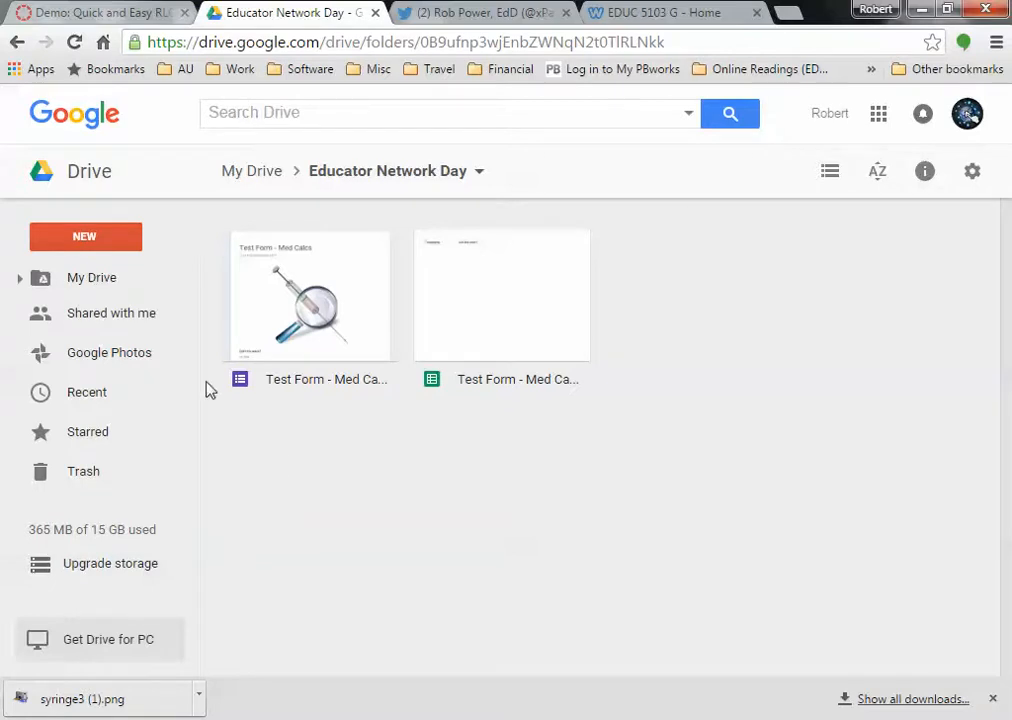
Create a new Google Form in the Educator Network Day folder and decline the introductory tour.
left_click(85, 236)
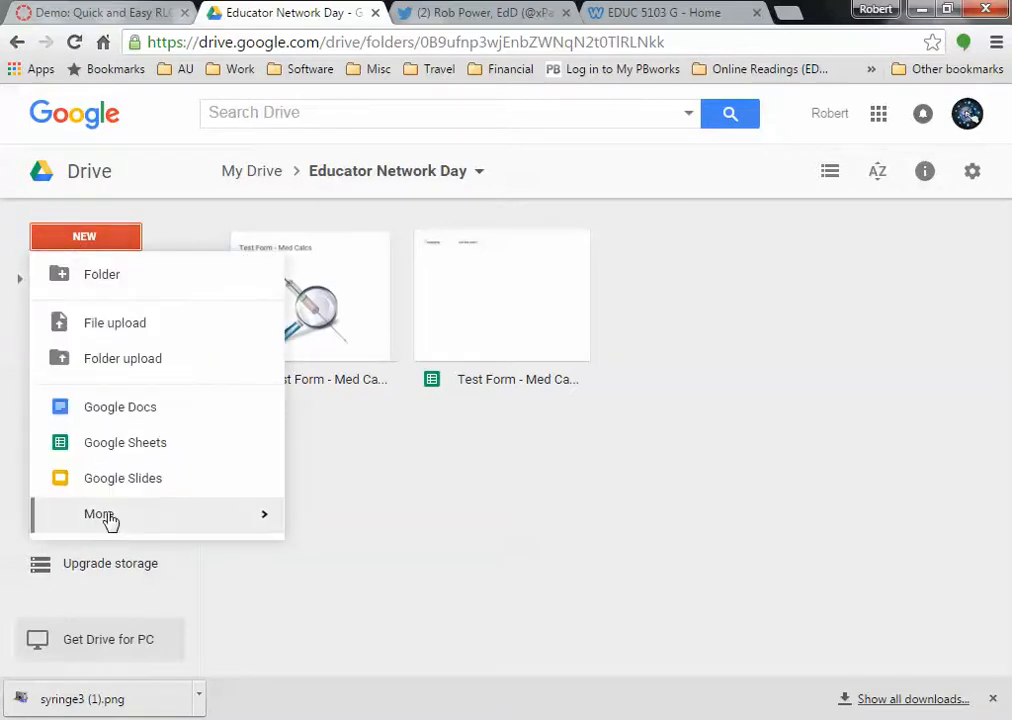
mouse_move(80, 517)
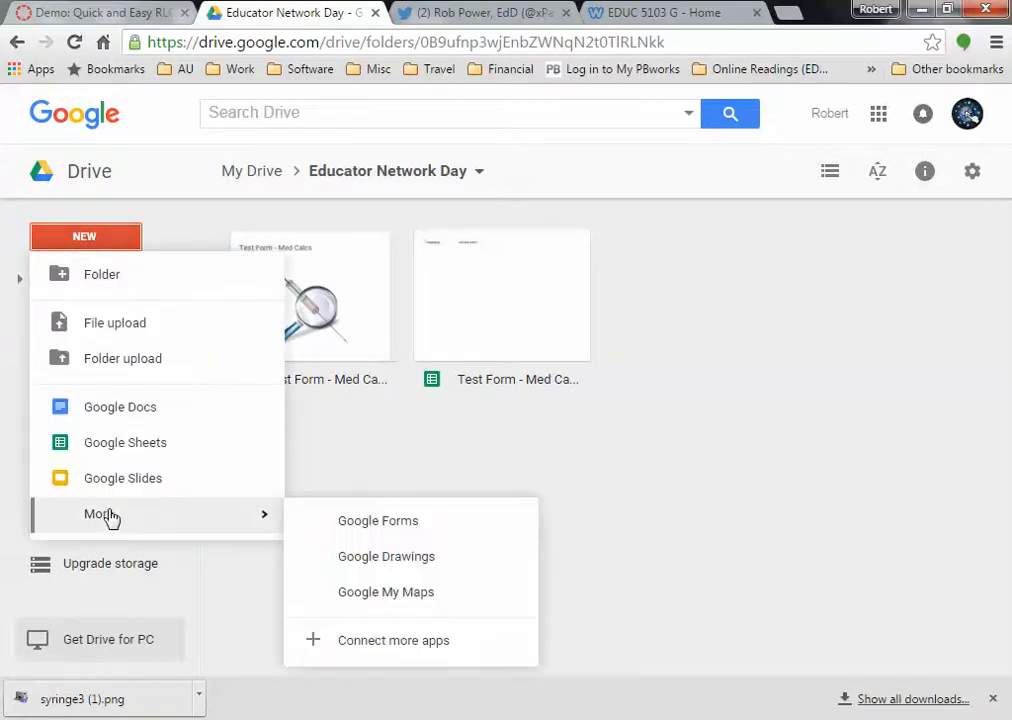
left_click(385, 530)
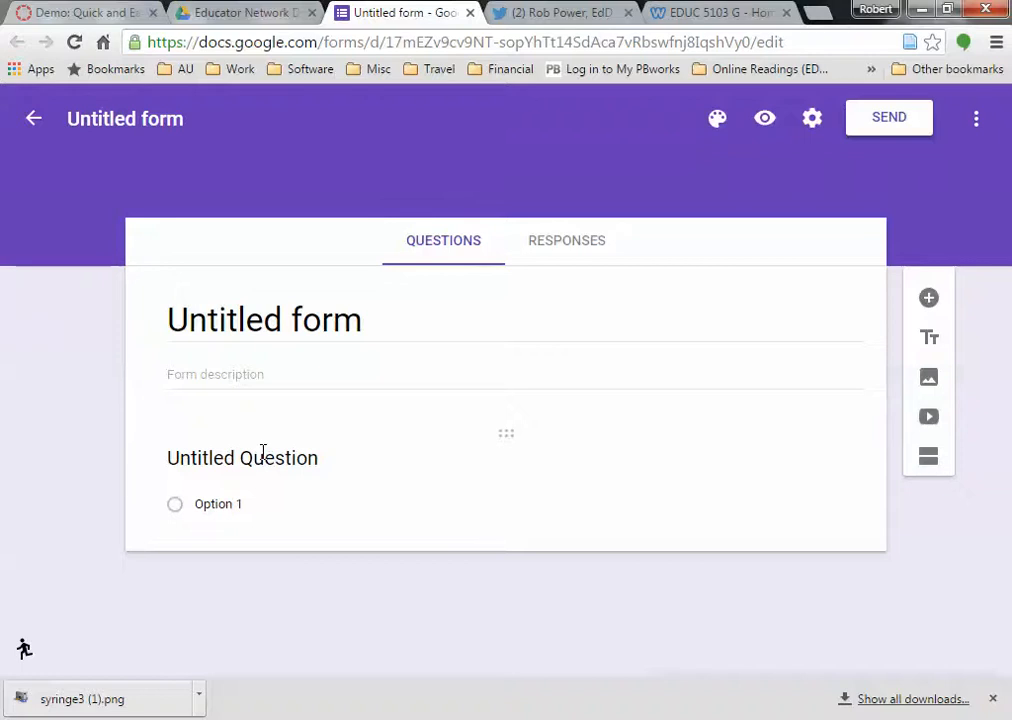
left_click(263, 452)
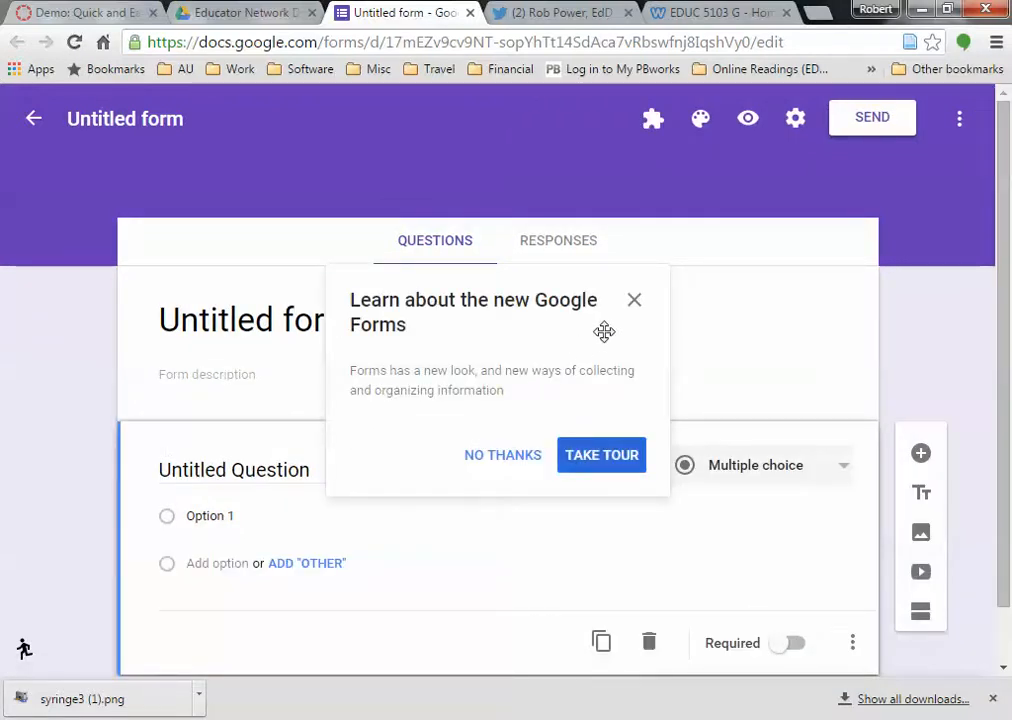
left_click(508, 457)
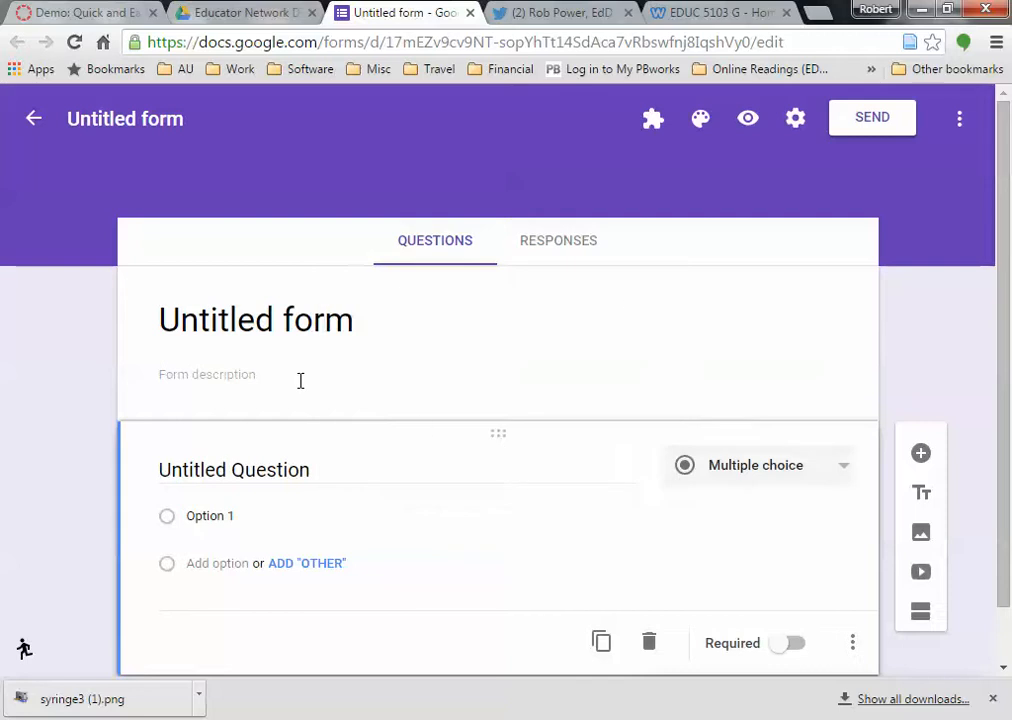
Title the form "Ed Net Day Sample".
left_click(241, 321)
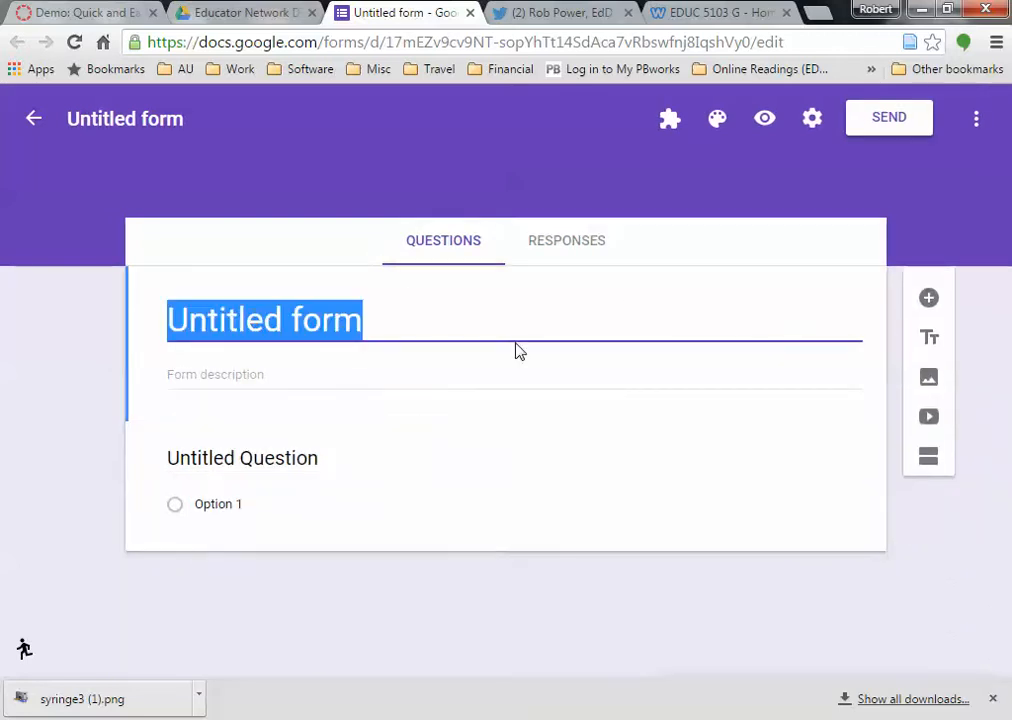
type("Ed Ne")
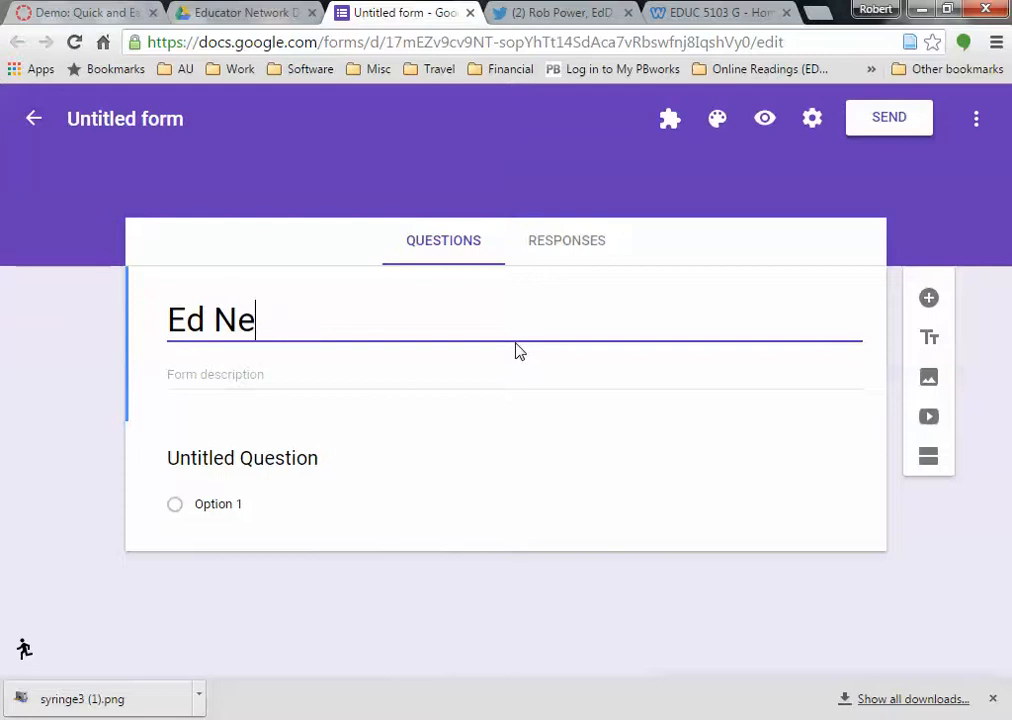
type("t Dau")
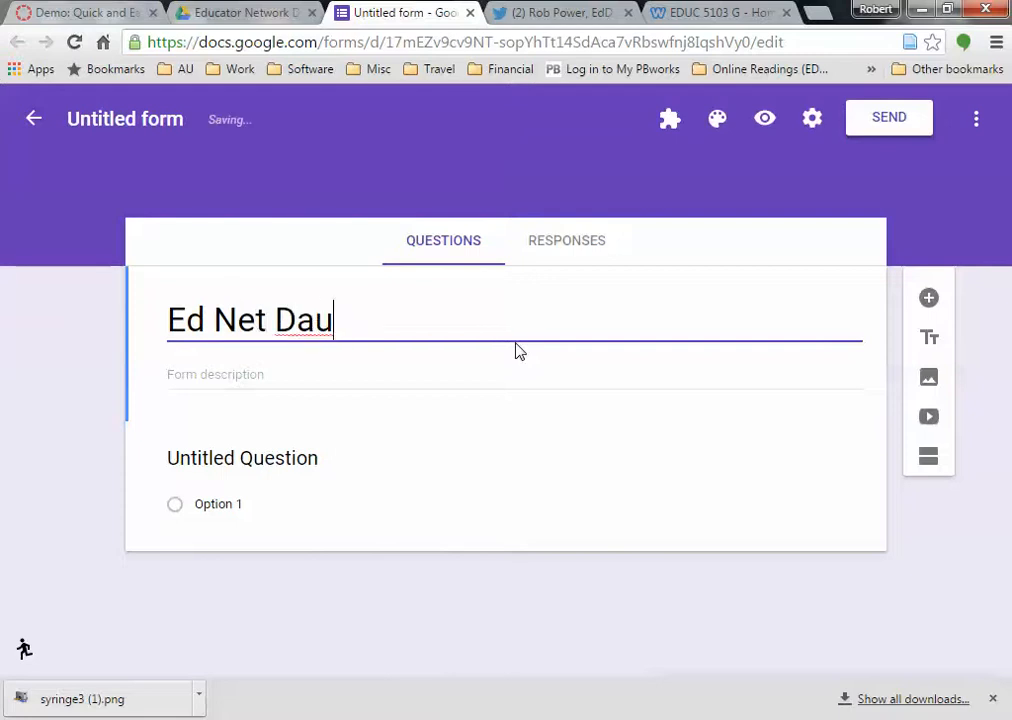
key("BackSpace")
type("y Sample")
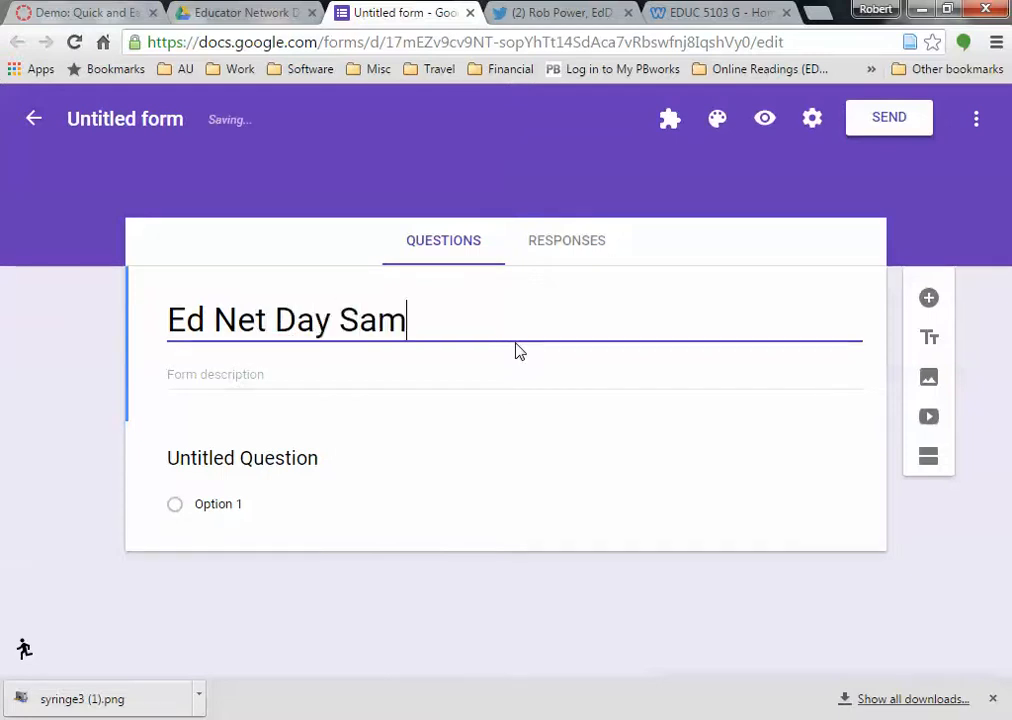
Enter "Sample mHealth RLO" as the form description.
left_click(200, 378)
type("Samp")
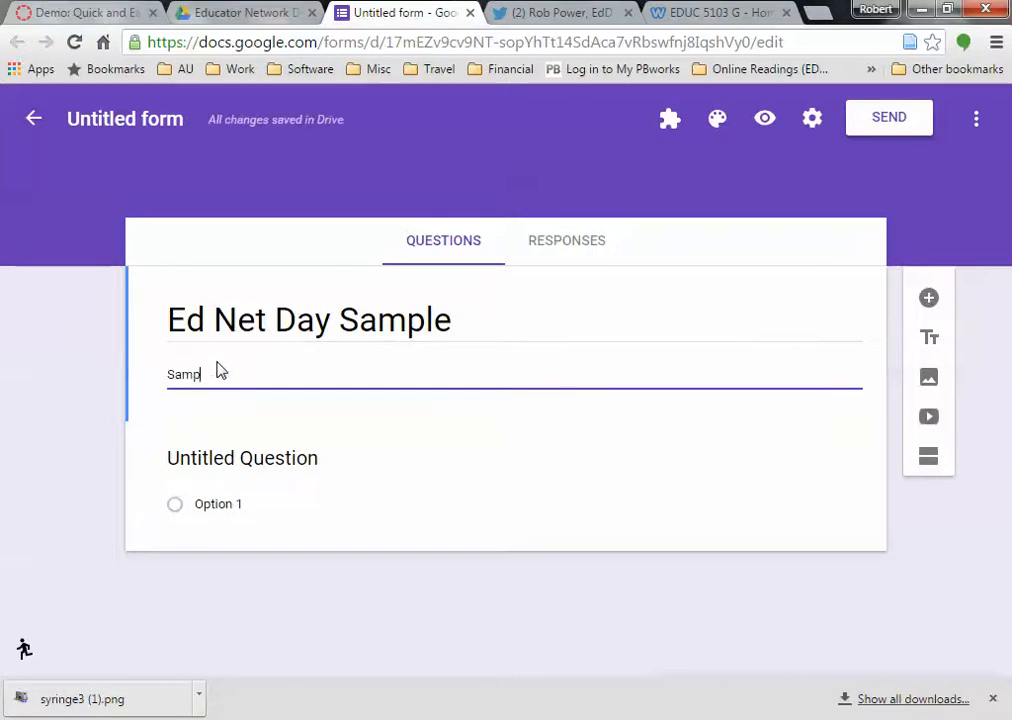
type("le ")
type("in Hea")
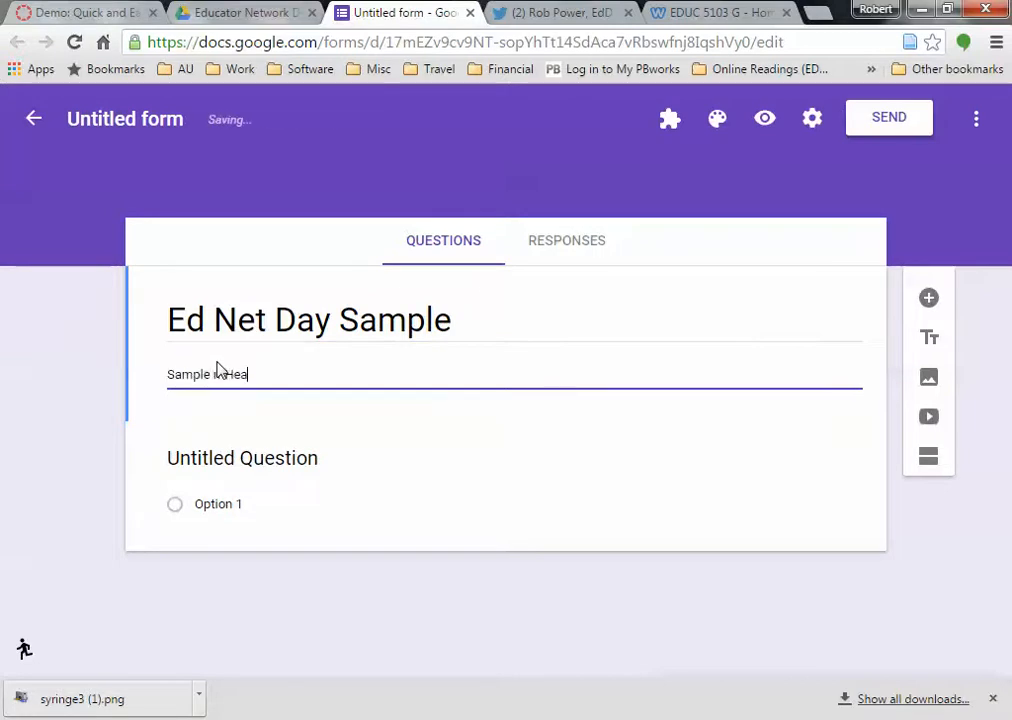
type("lth RLO")
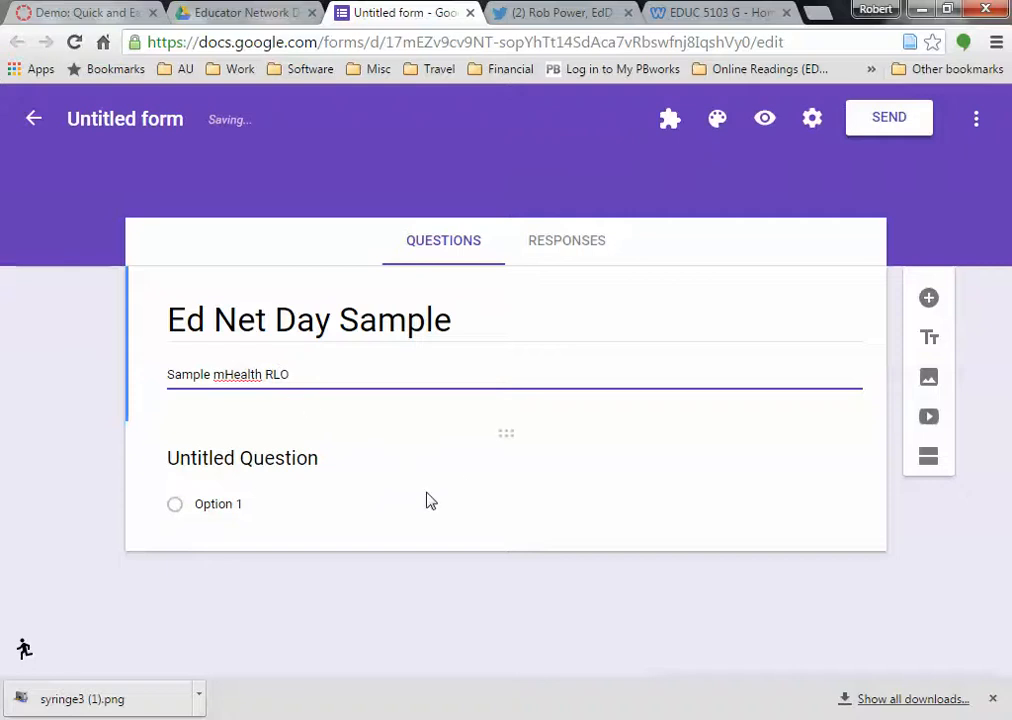
Word the first multiple-choice question as "Does this look easy?" with the answer options Yes and No.
left_click(213, 456)
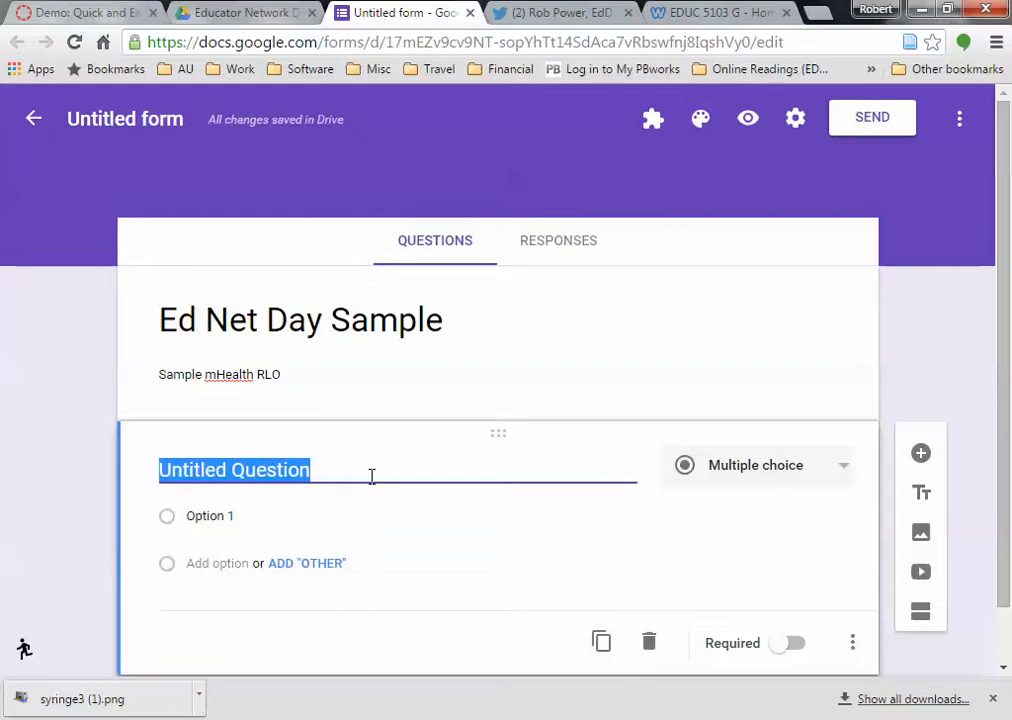
type("Does ")
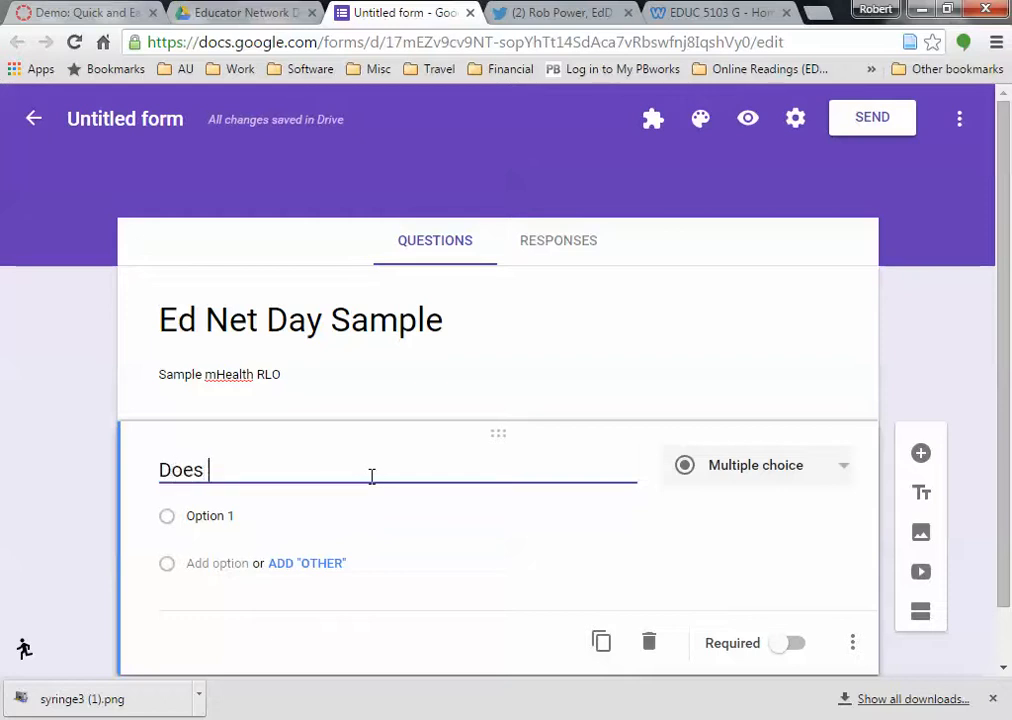
type("this look easy?")
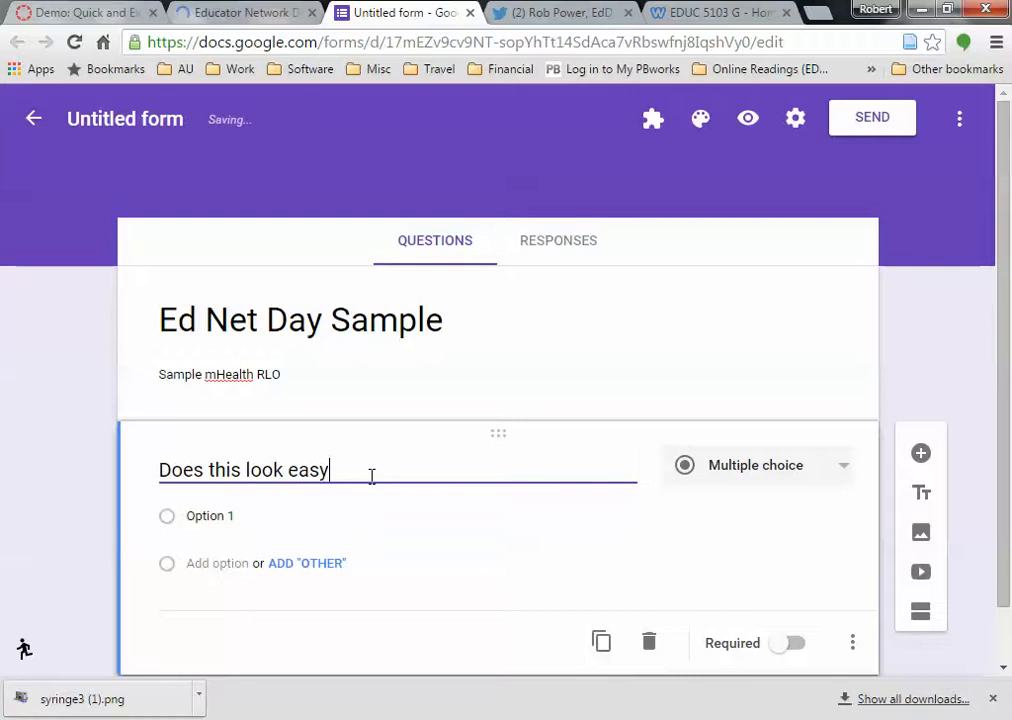
left_click(221, 514)
type("Yes")
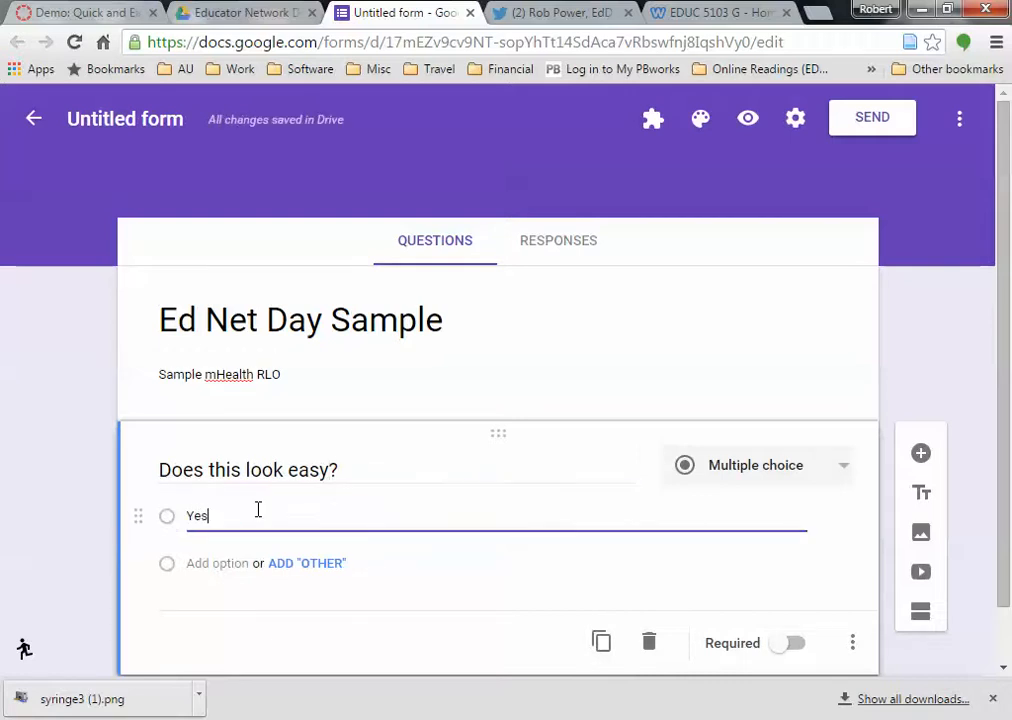
left_click(204, 577)
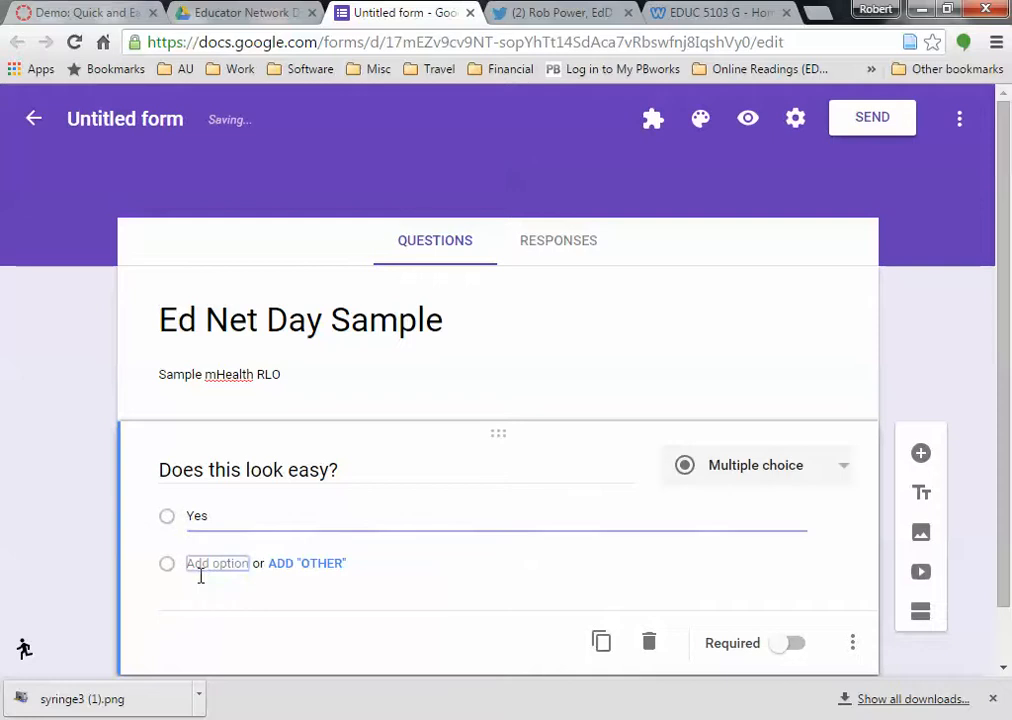
type("No")
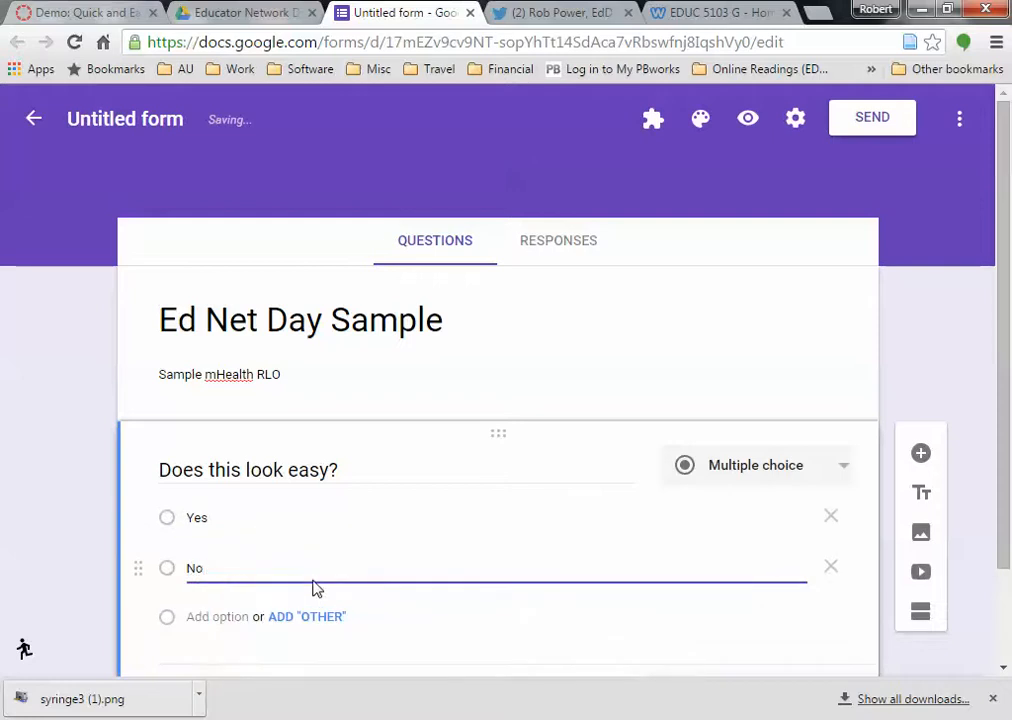
Make the "Does this look easy?" question required and look at its additional options.
scroll(250, 515, "down", 1)
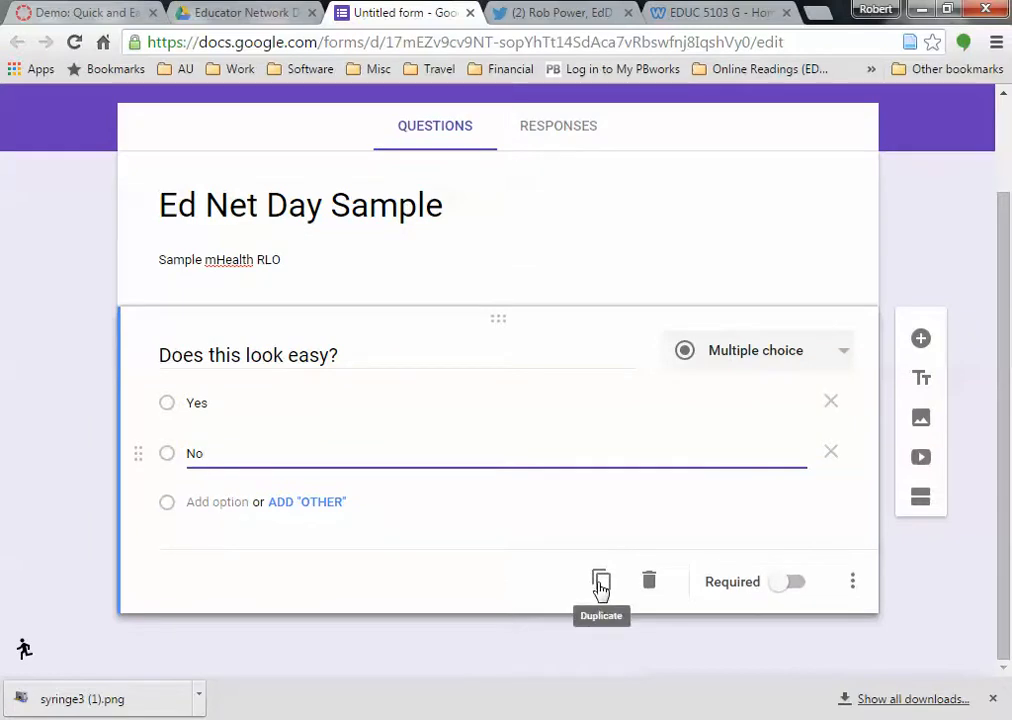
left_click(792, 588)
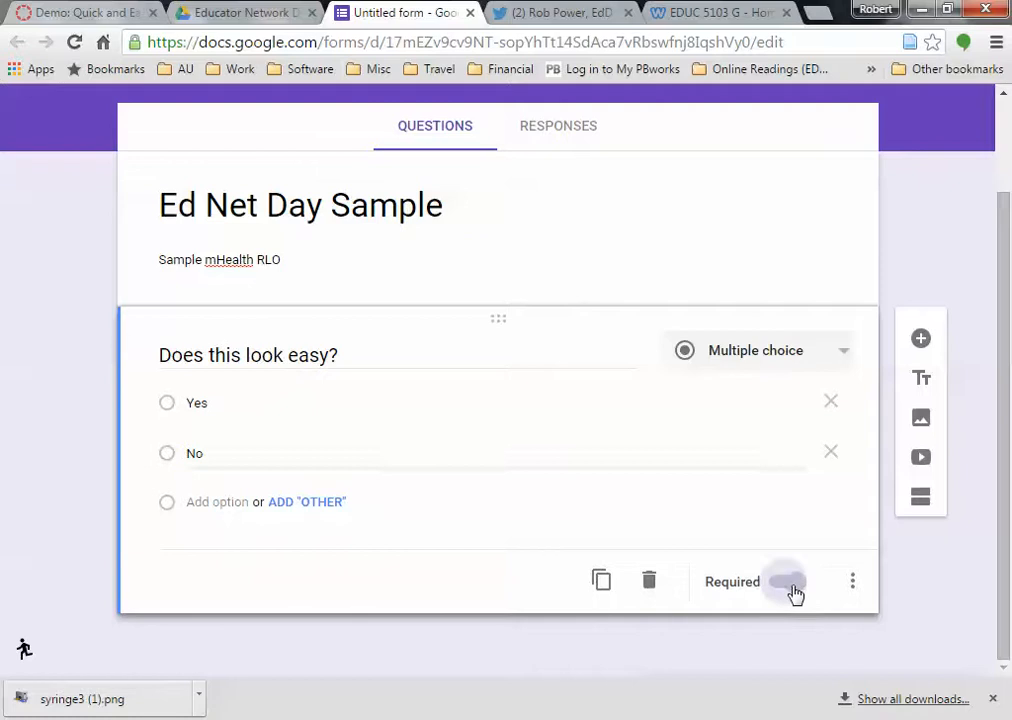
left_click(853, 585)
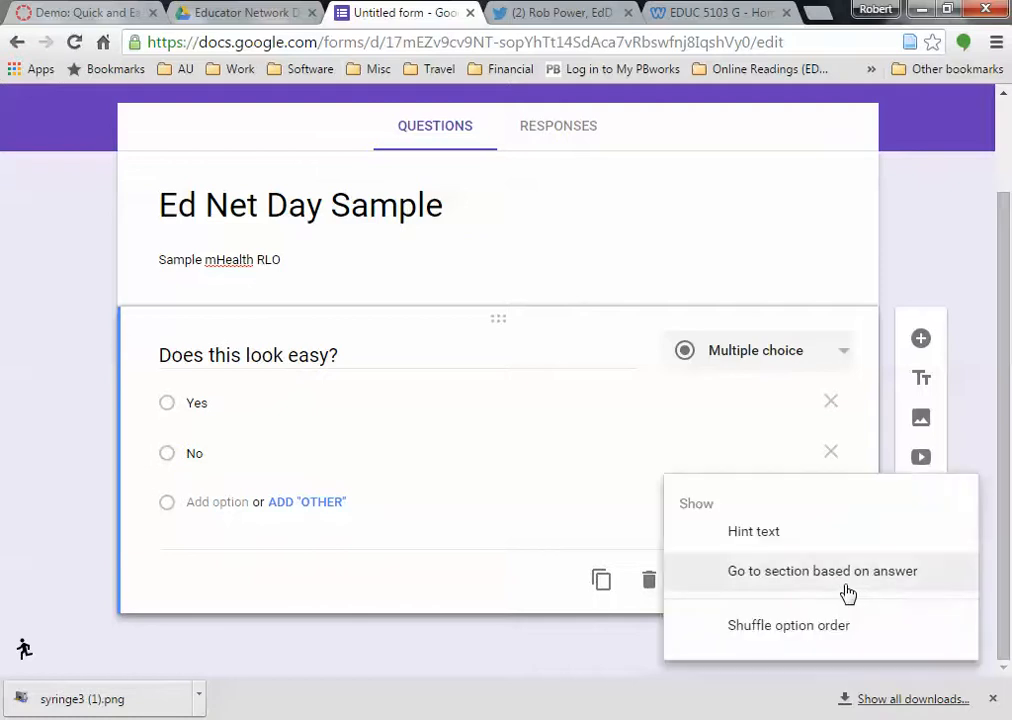
left_click(290, 641)
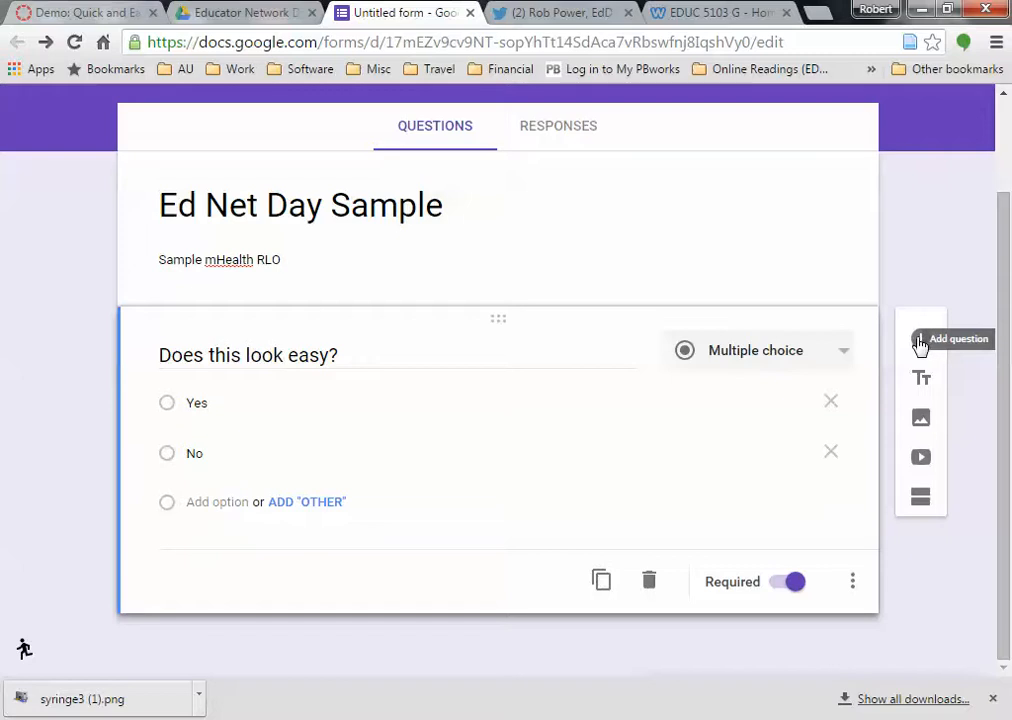
Insert the downloaded syringe3 (1) image below the question by uploading it from the Downloads folder.
left_click(919, 420)
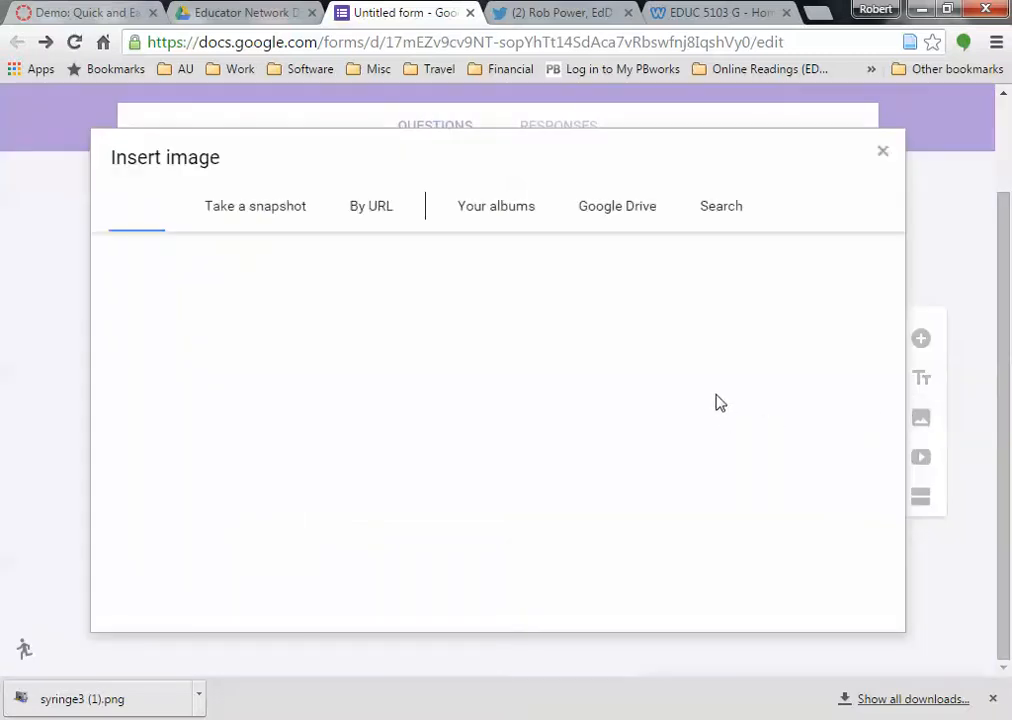
left_click(86, 718)
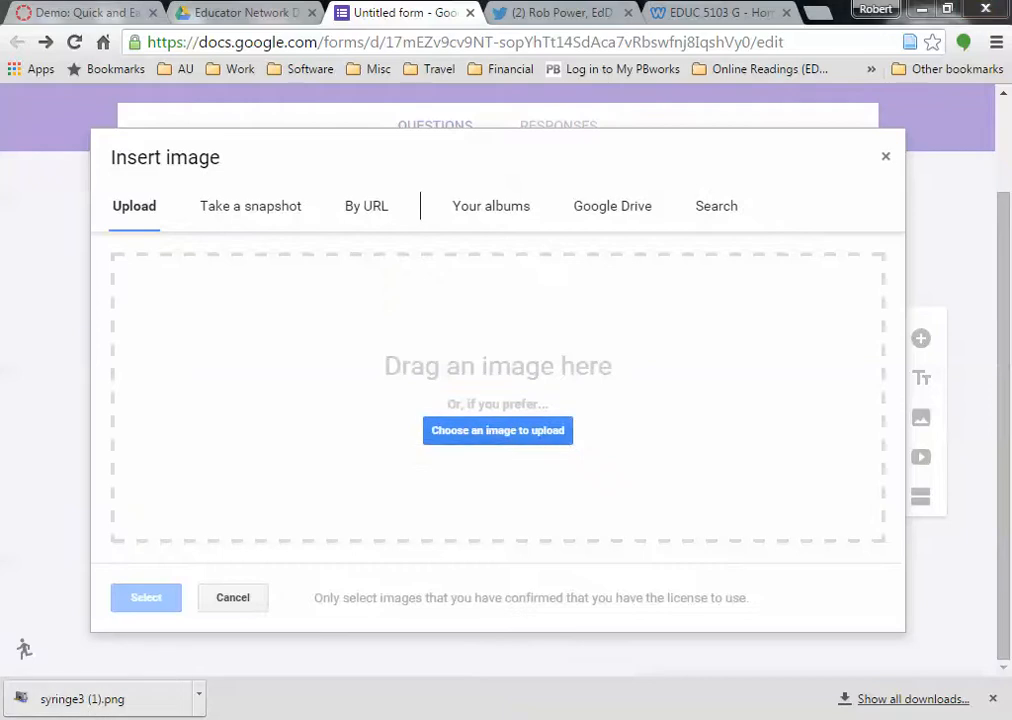
left_click_drag(117, 630, 580, 420)
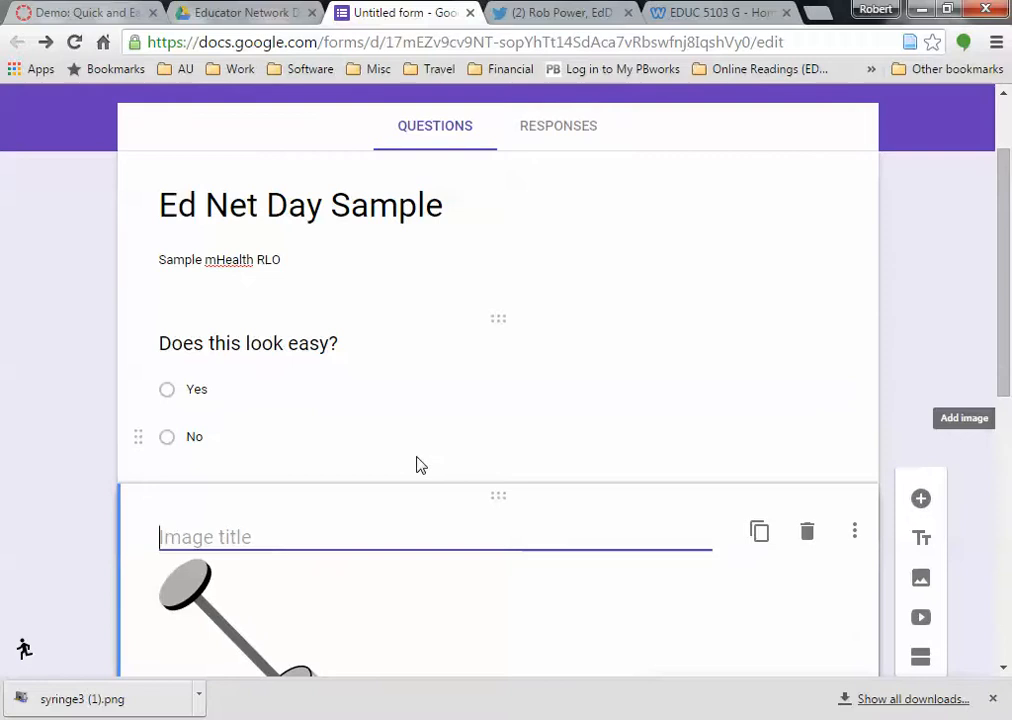
Move the syringe image above the "Does this look easy?" question so it directly follows the form description.
scroll(418, 465, "down", 1)
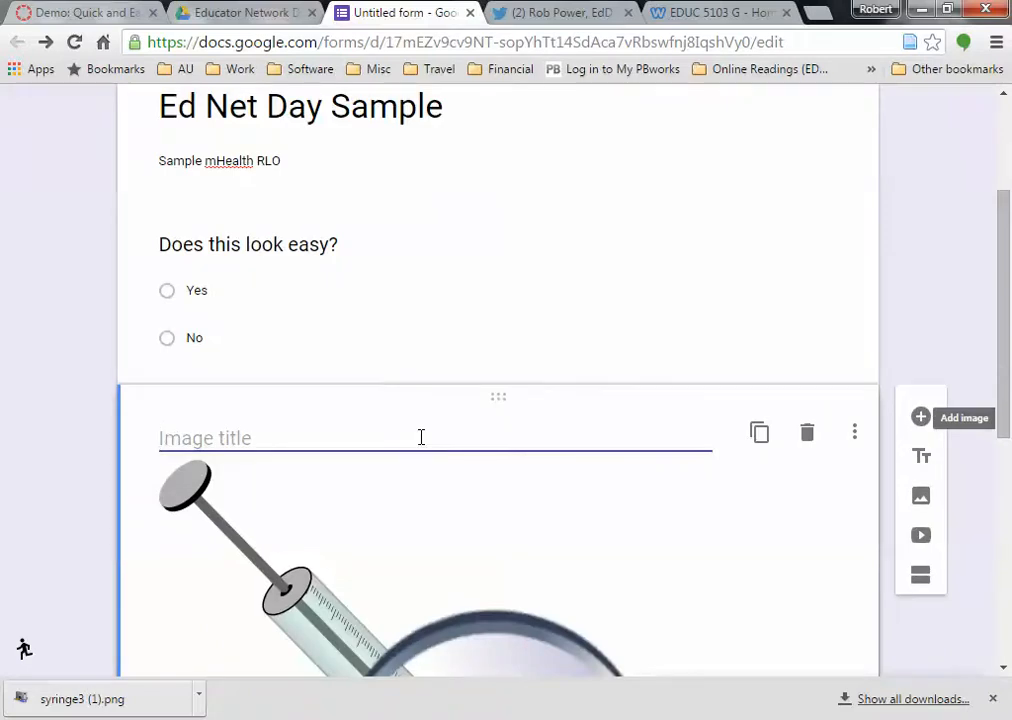
scroll(420, 436, "up", 1)
scroll(420, 436, "down", 1)
left_click_drag(497, 399, 478, 232)
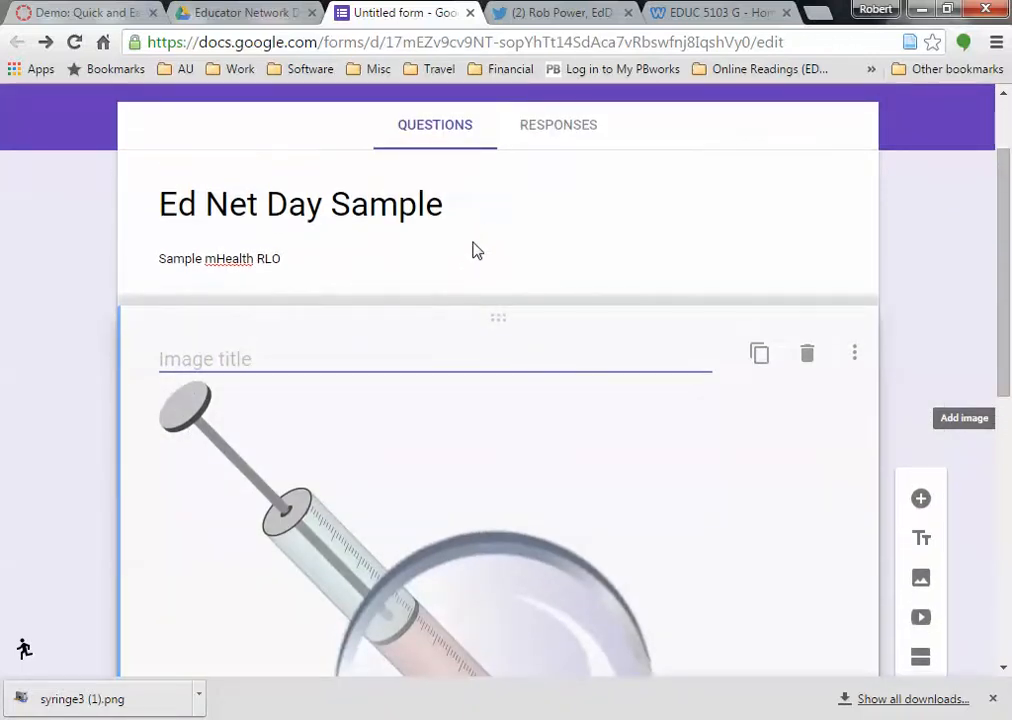
Add a multiple-choice question worded "Would You Try This Yourself?" with the answer options Yes and No.
scroll(470, 351, "down", 1)
scroll(470, 351, "down", 5)
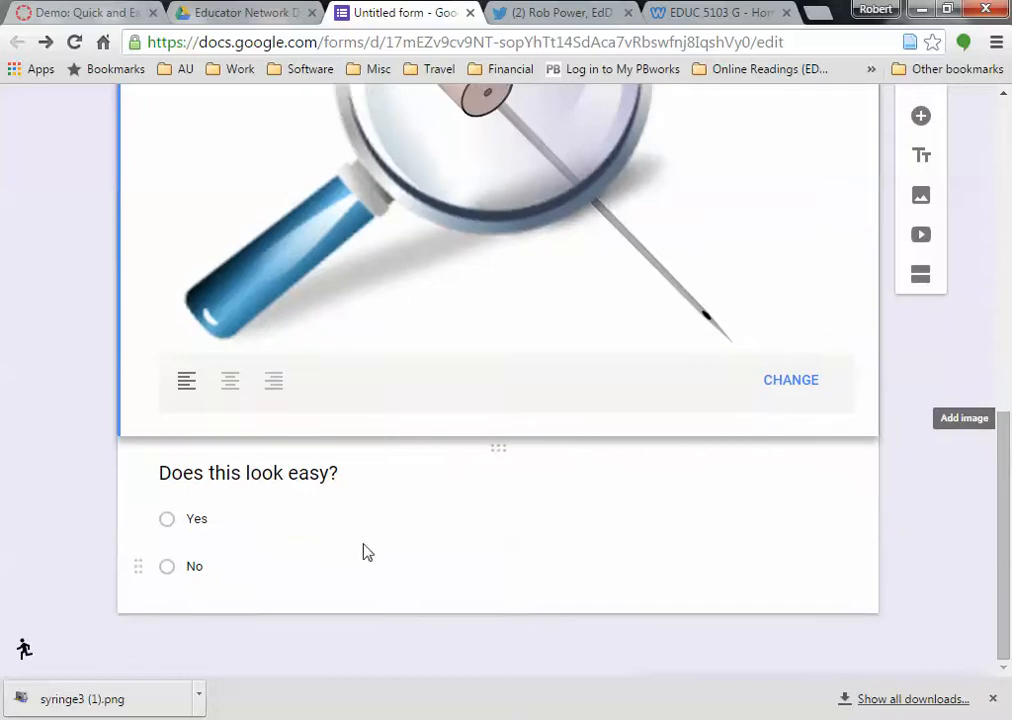
left_click(918, 121)
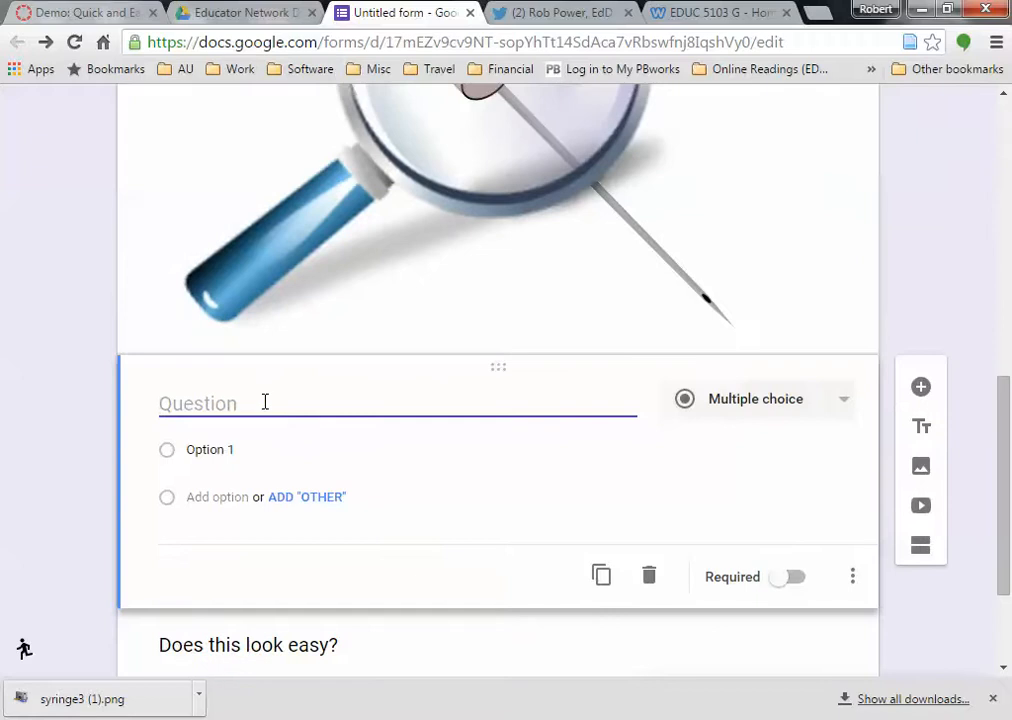
type("Would")
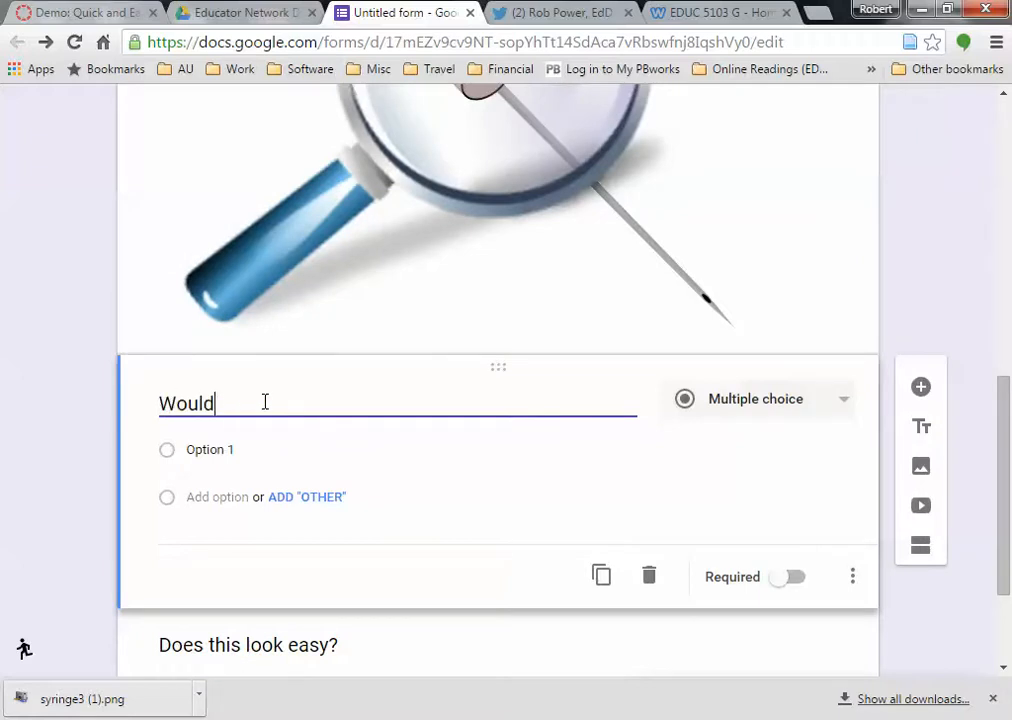
type(" You Try This Yourself?")
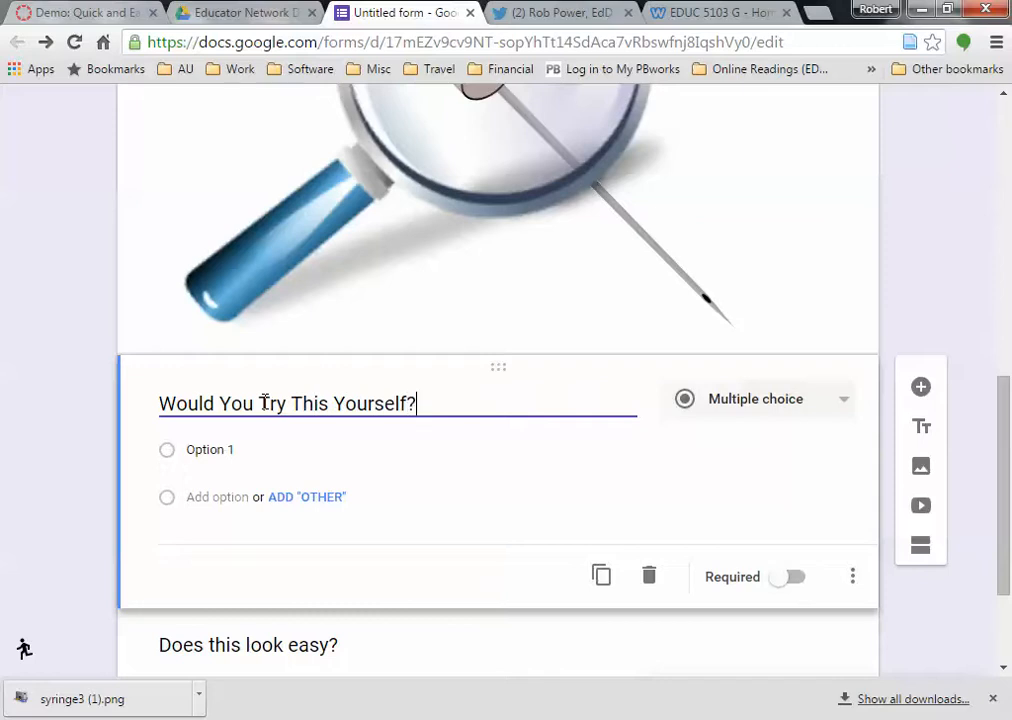
left_click(250, 450)
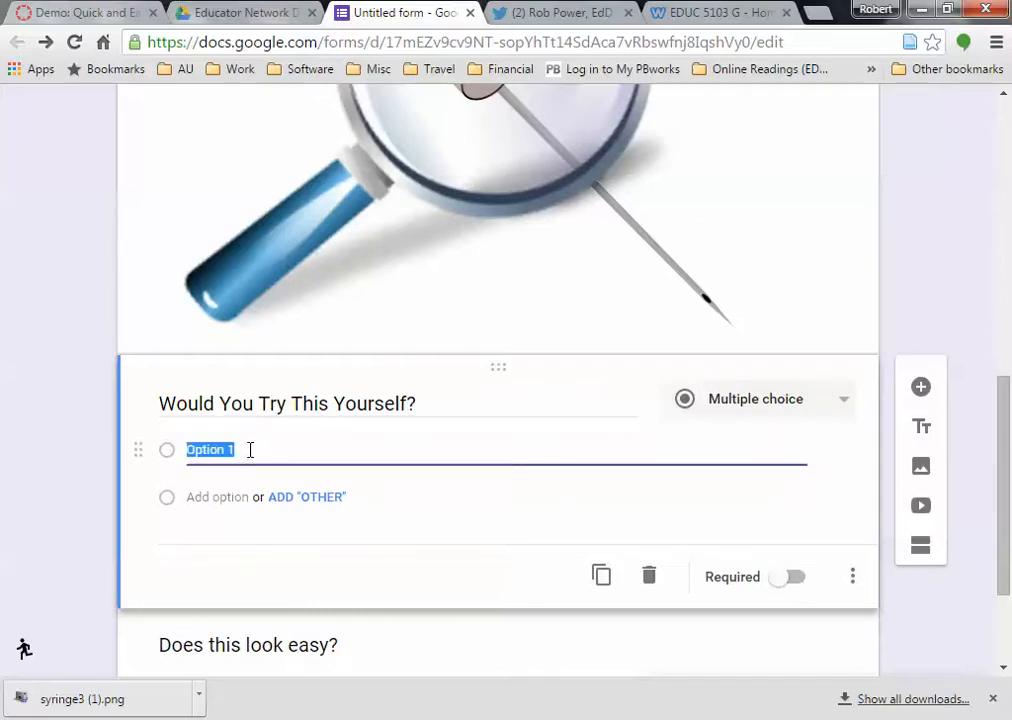
type("Yes")
left_click(210, 500)
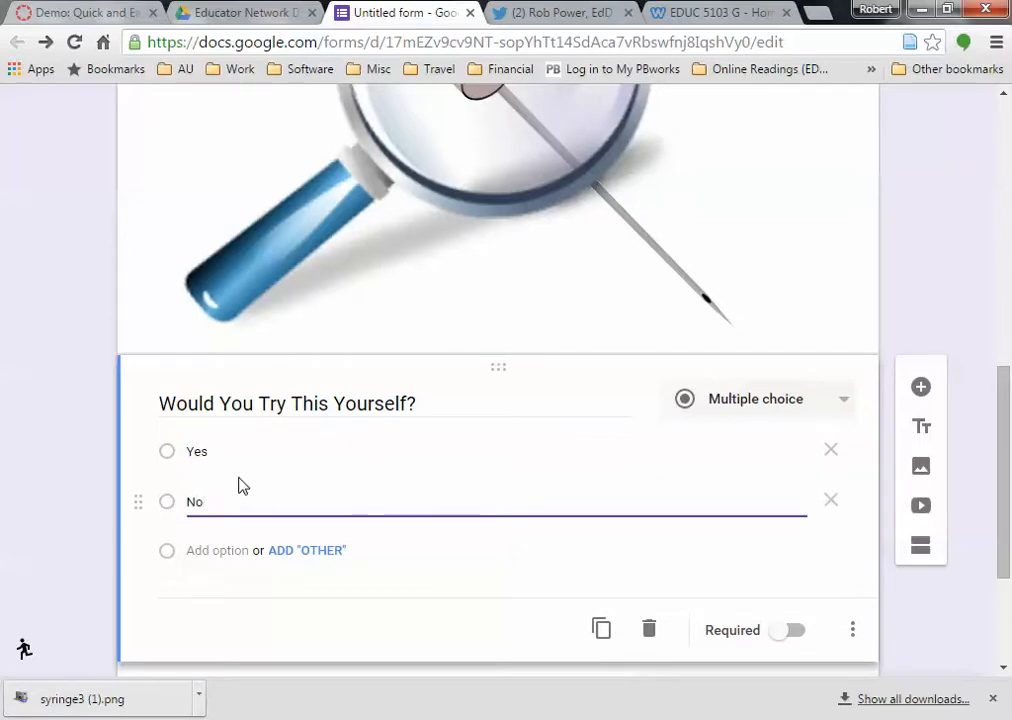
Move the "Would You Try This Yourself?" question below "Does this look easy?" and add a blank multiple-choice question after it.
scroll(370, 420, "down", 2)
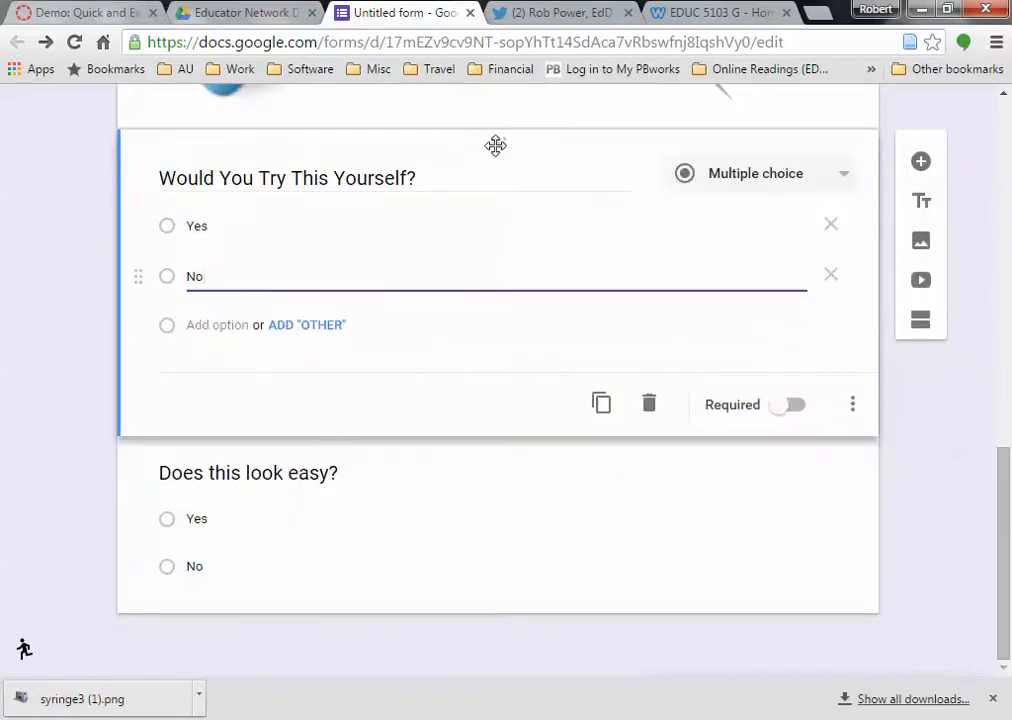
left_click_drag(495, 145, 453, 524)
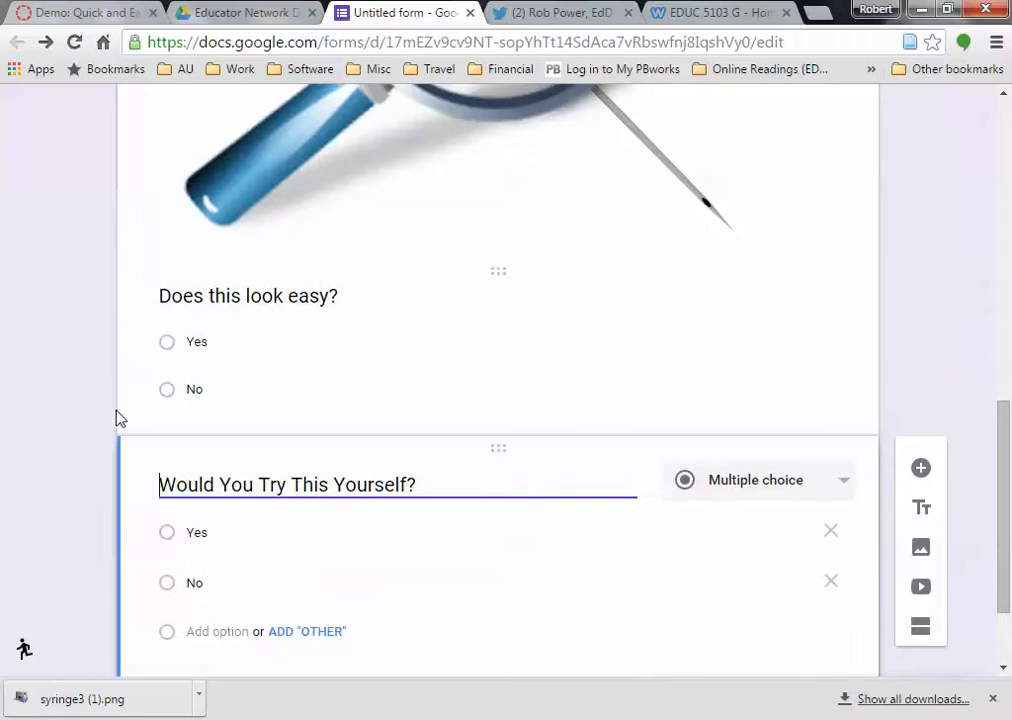
left_click(921, 471)
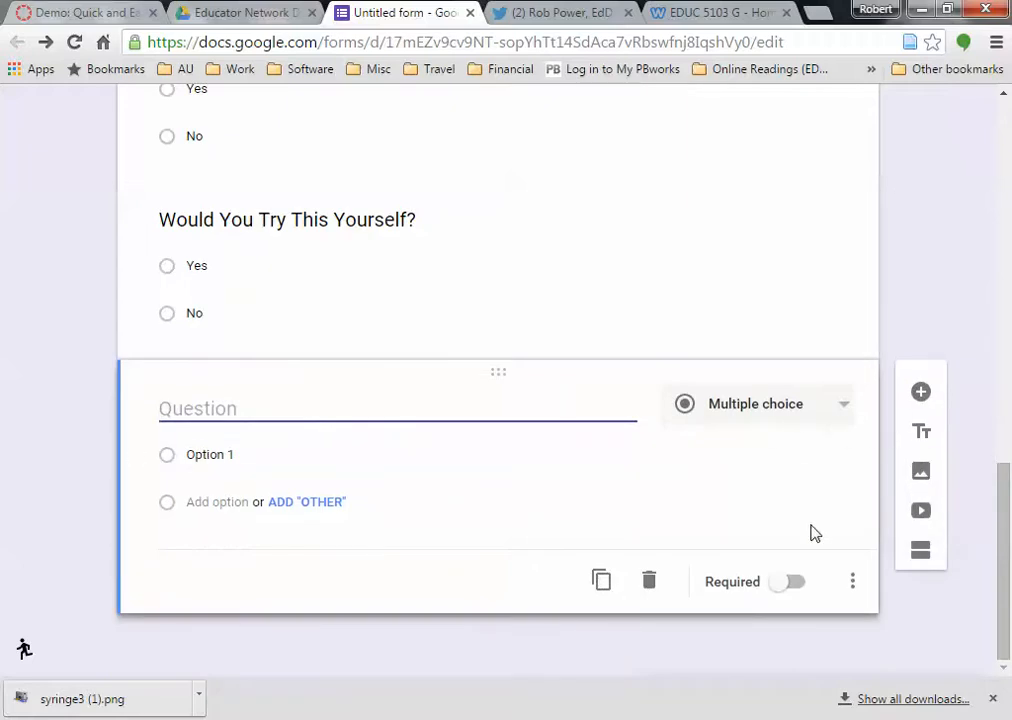
left_click(459, 633)
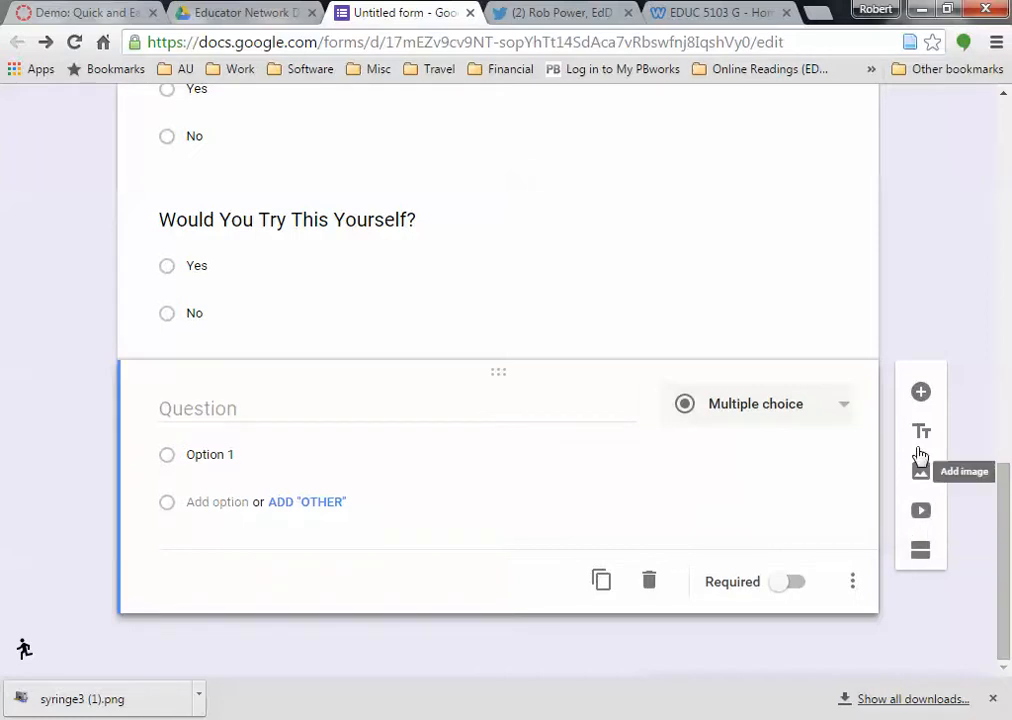
Add a second section at the end of the form and move the "Would You Try This Yourself?" question into it.
left_click(921, 551)
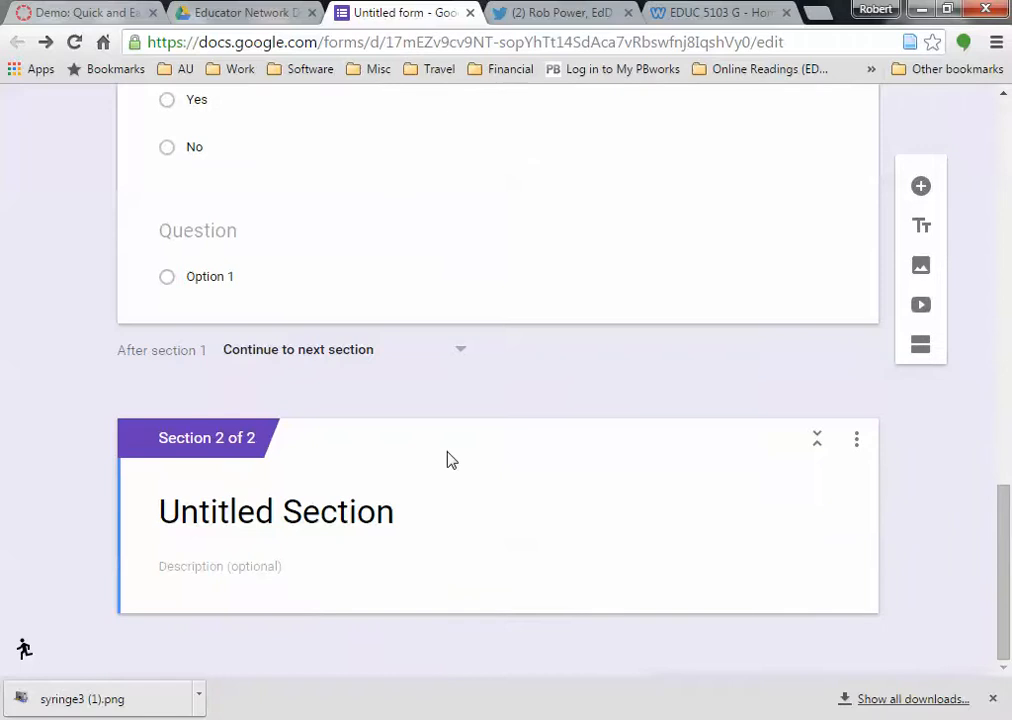
left_click(252, 515)
left_click(14, 469)
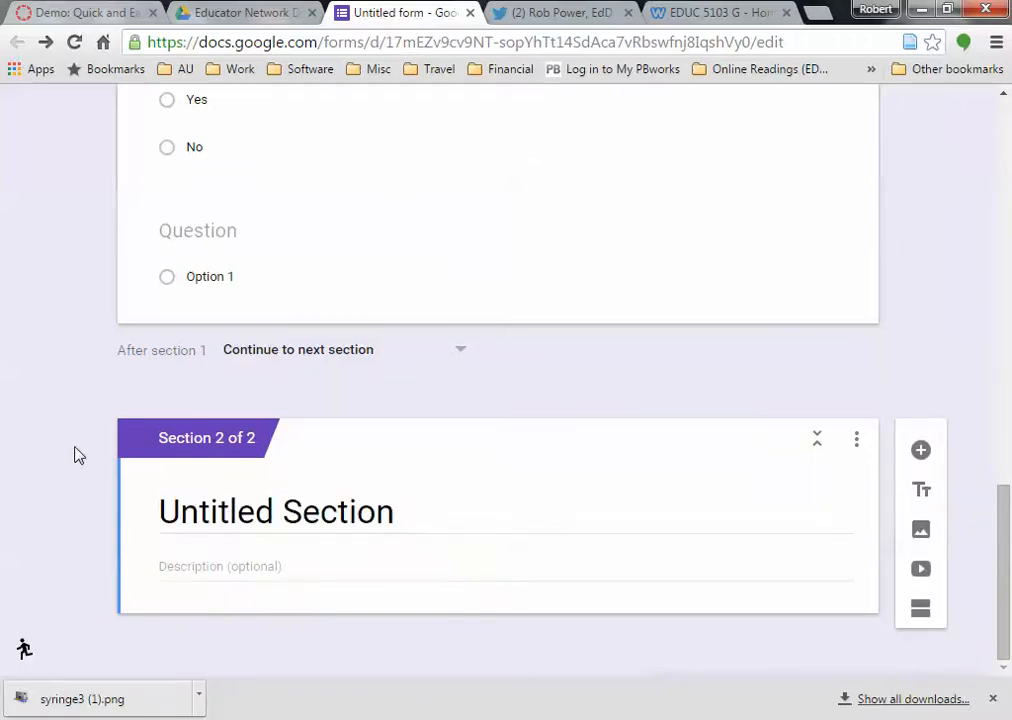
scroll(79, 456, "up", 2)
left_click_drag(506, 228, 422, 467)
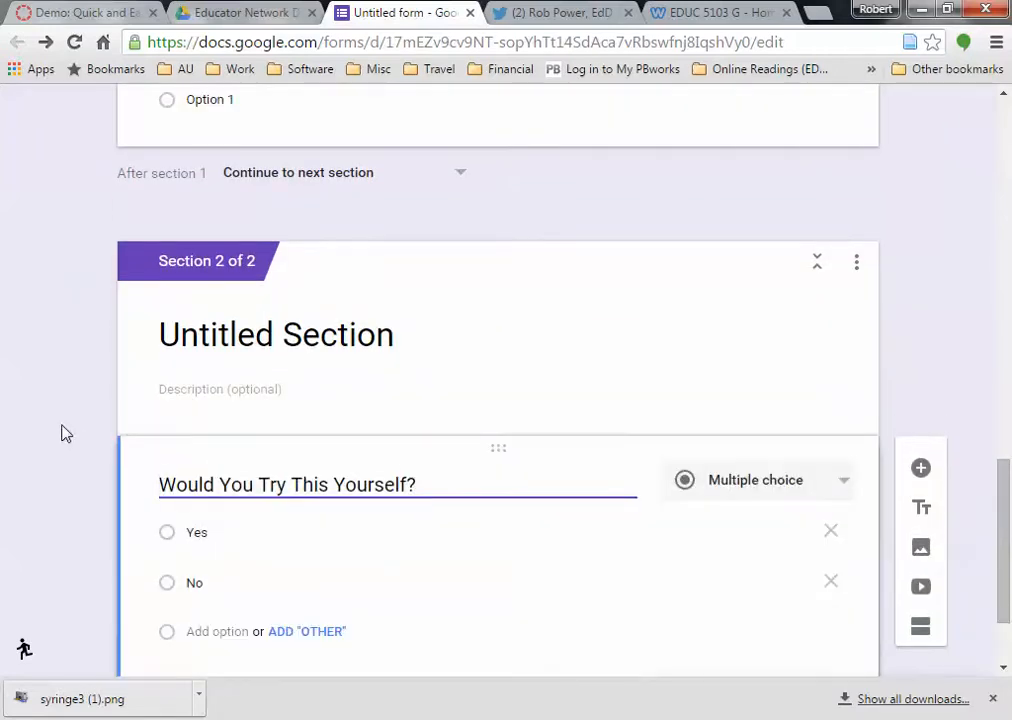
Open the "Does this look easy?" question in the first section for editing.
scroll(65, 434, "down", 1)
scroll(65, 431, "up", 2)
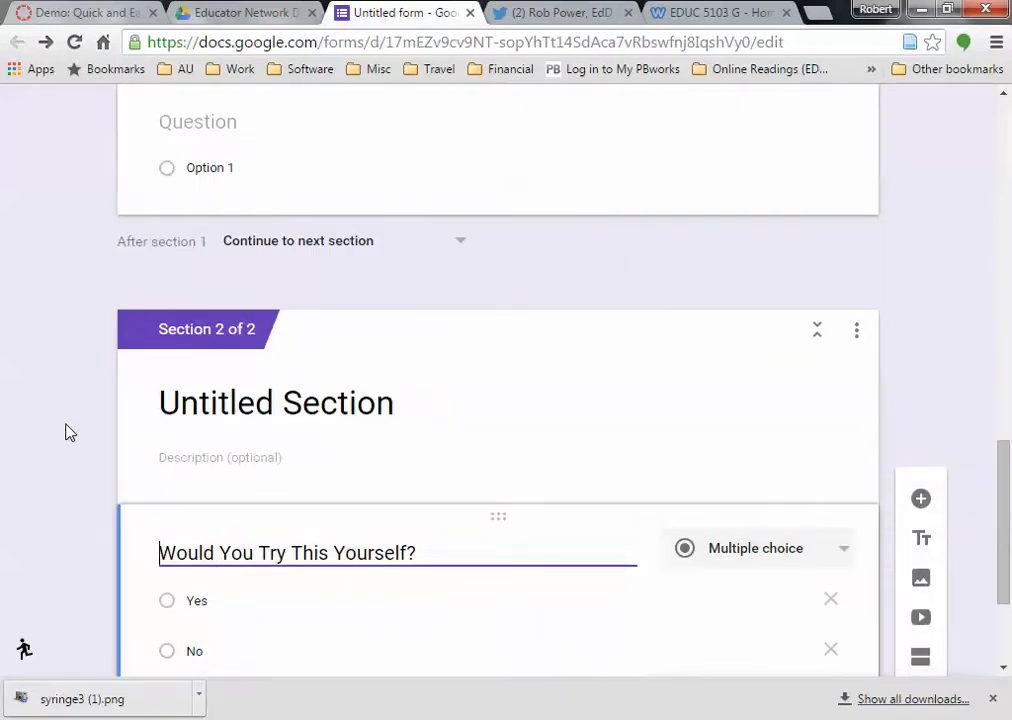
scroll(65, 431, "up", 2)
scroll(76, 425, "up", 2)
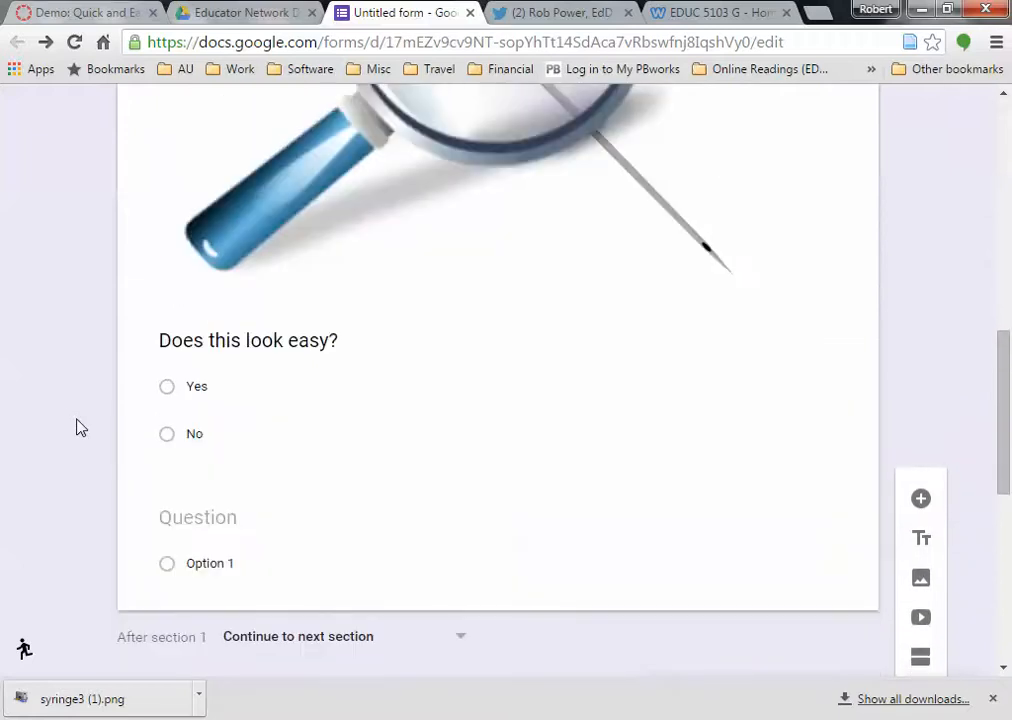
left_click(374, 417)
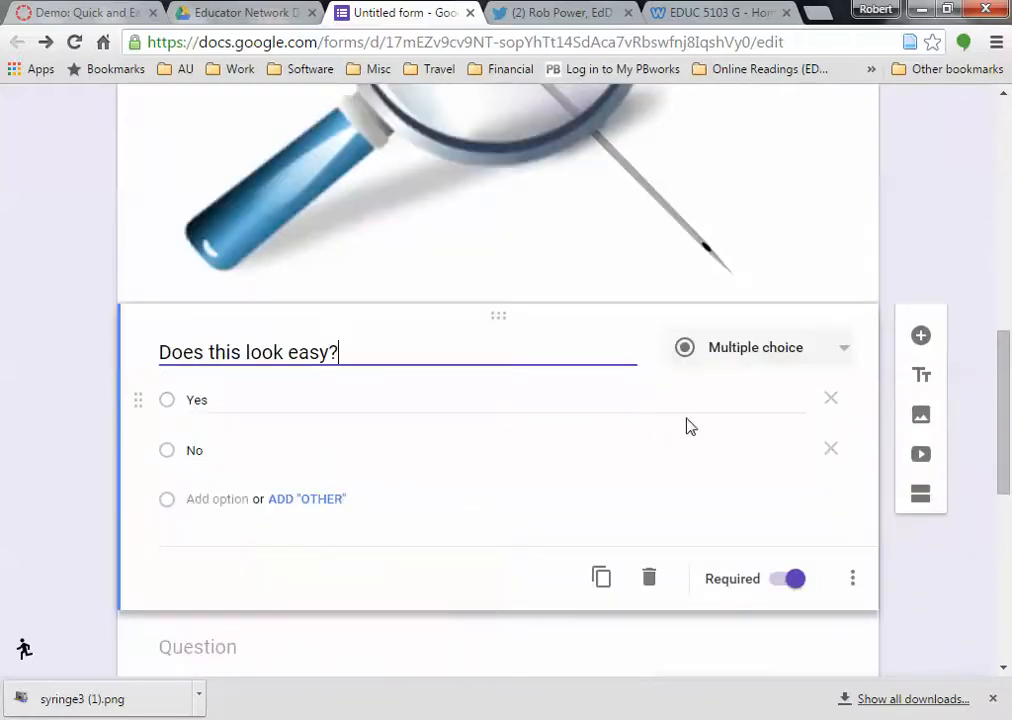
left_click(206, 503)
scroll(237, 494, "down", 1)
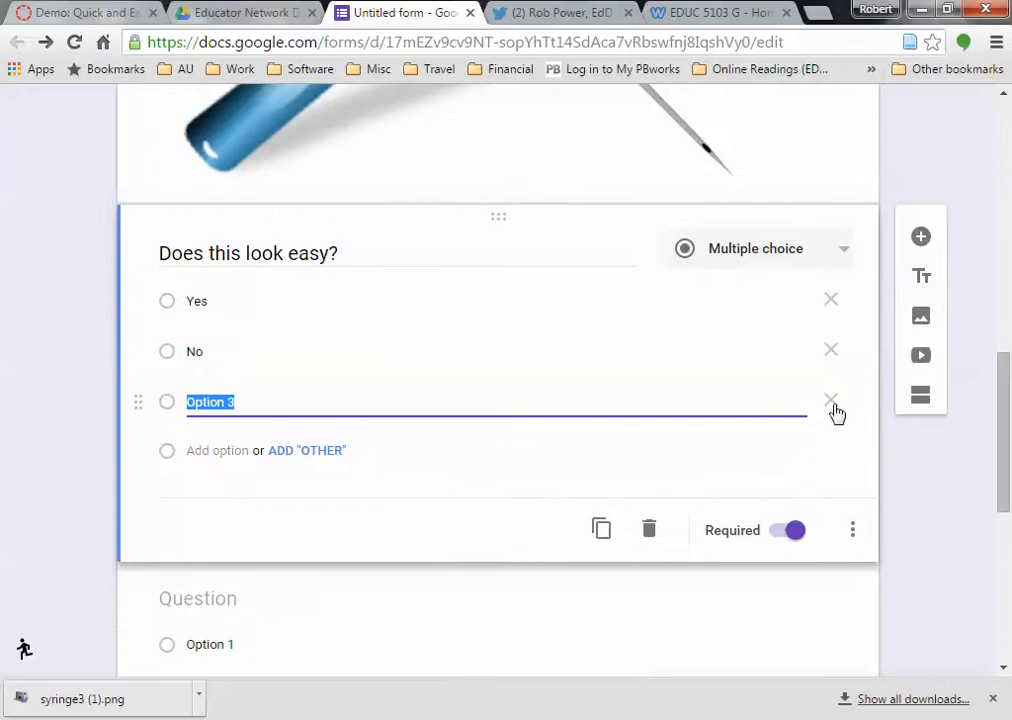
left_click(831, 400)
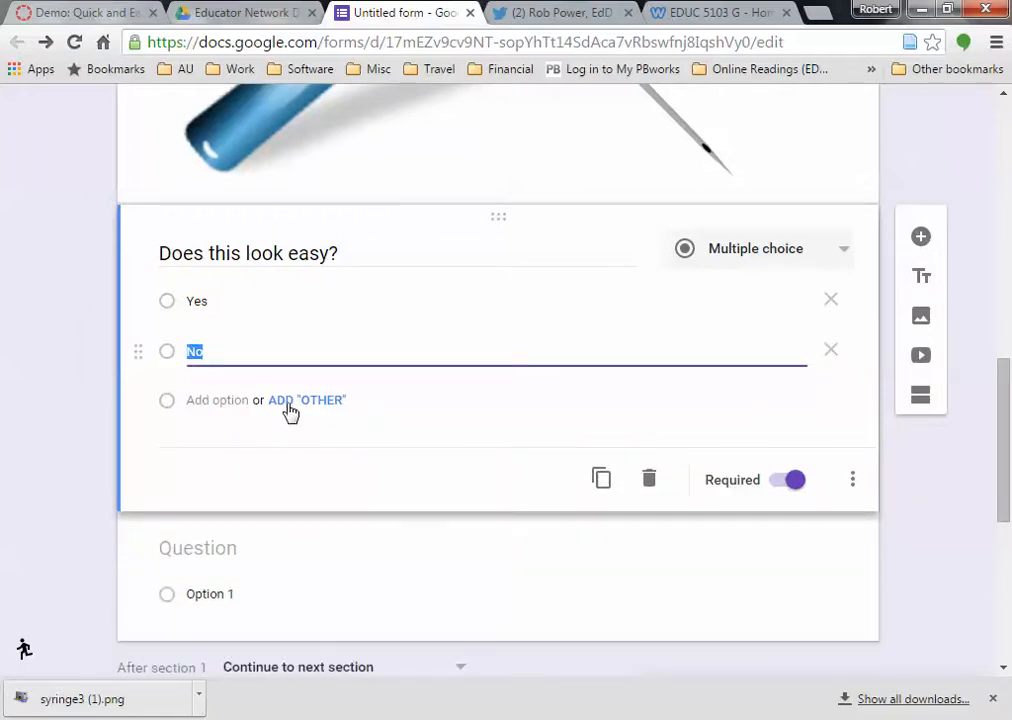
Enable answer-based section branching for "Does this look easy?", sending Yes to section 2 (Untitled Section) and No to Submit form.
scroll(333, 427, "down", 1)
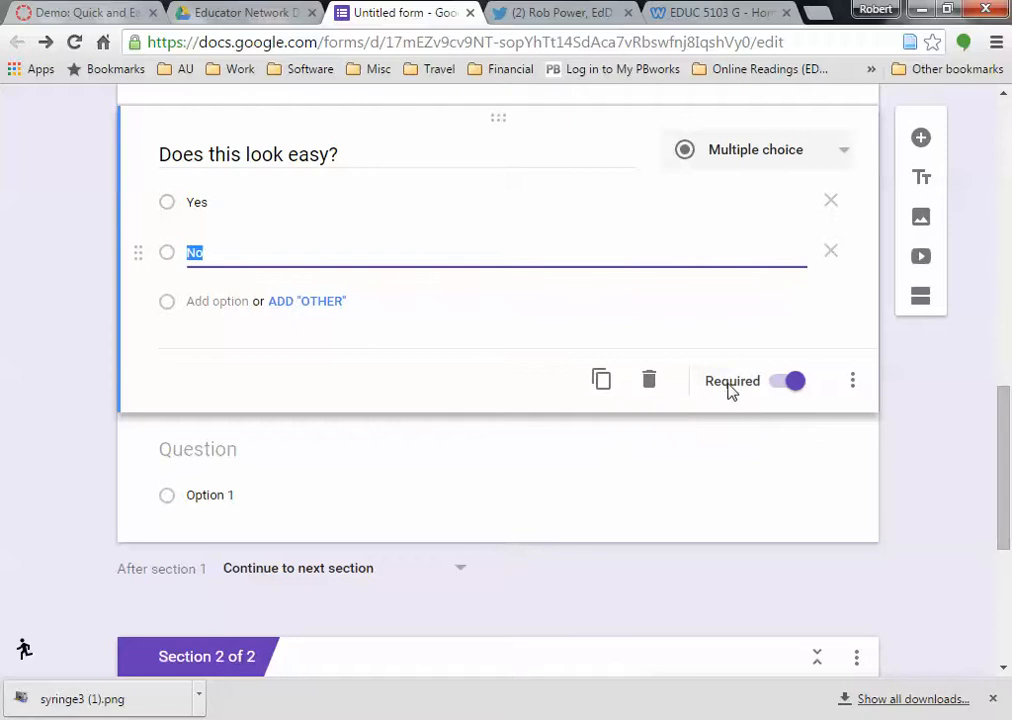
left_click(852, 383)
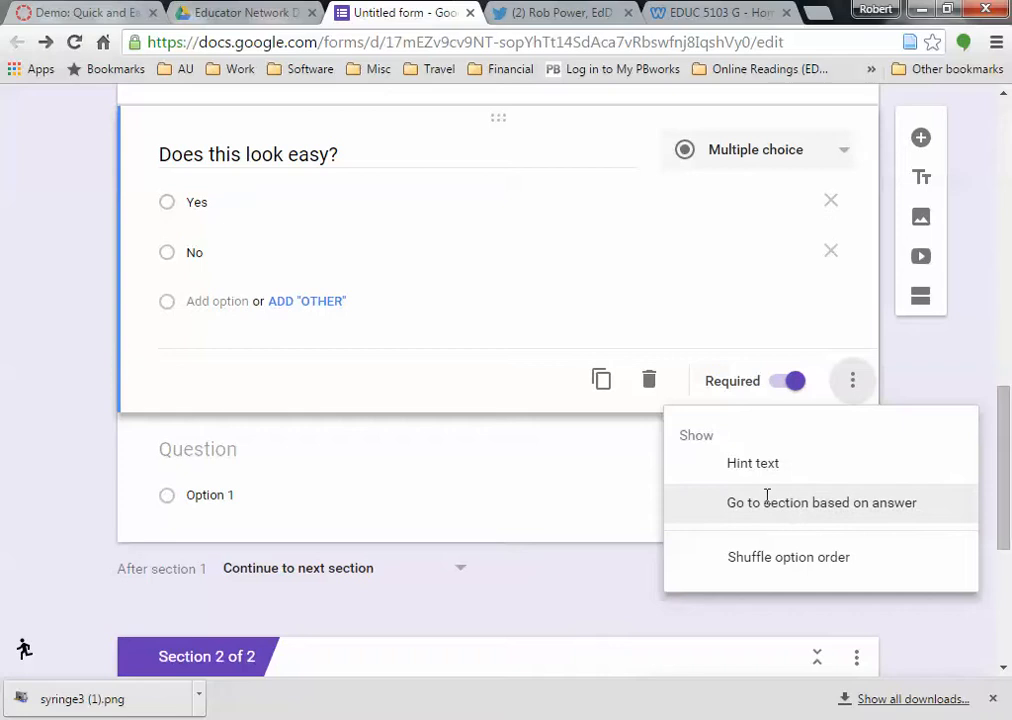
left_click(768, 500)
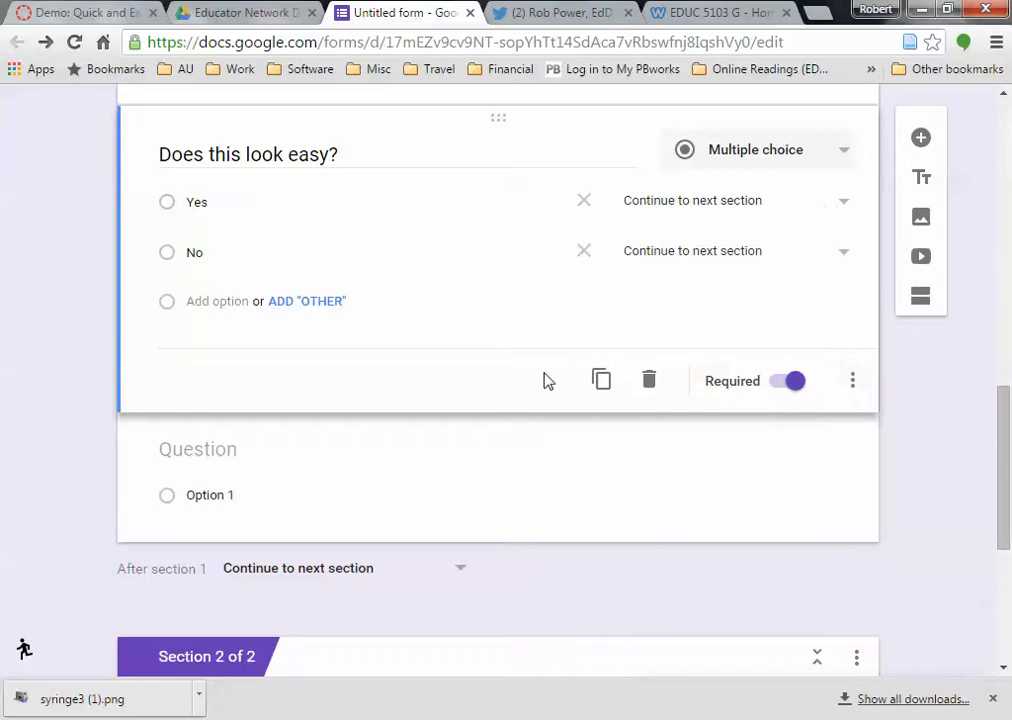
left_click(730, 212)
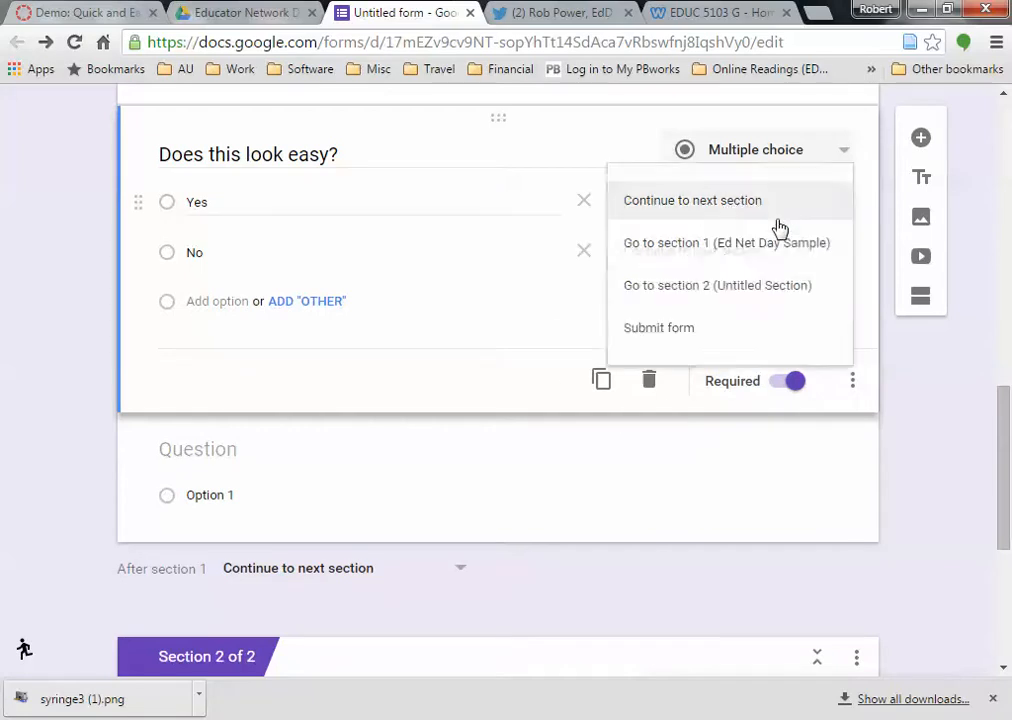
left_click(745, 287)
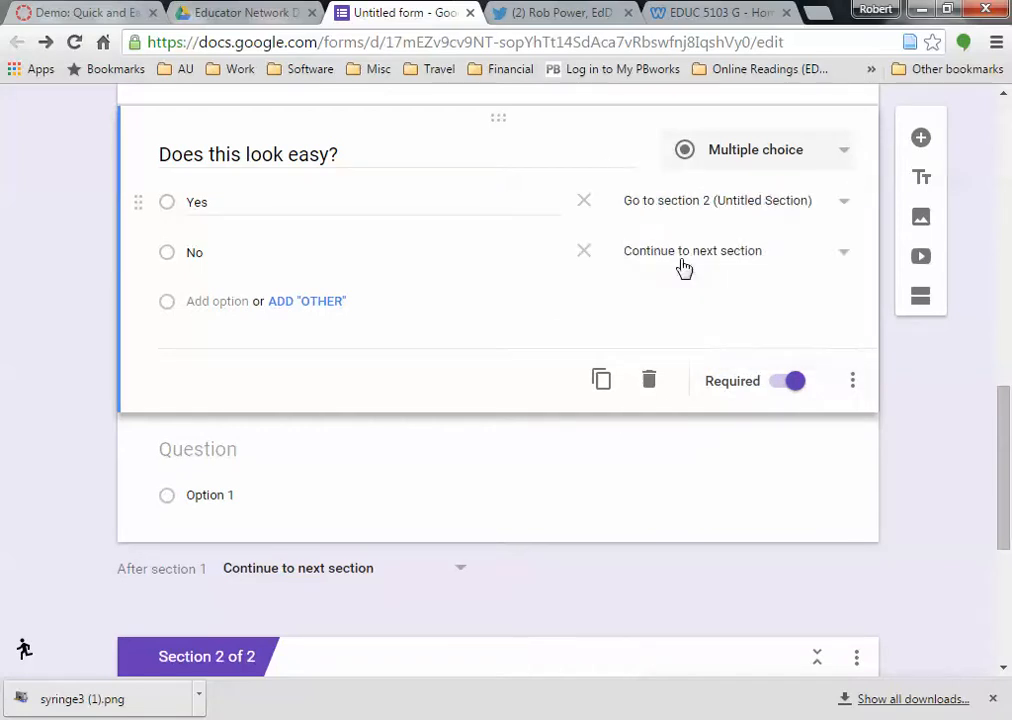
left_click(745, 248)
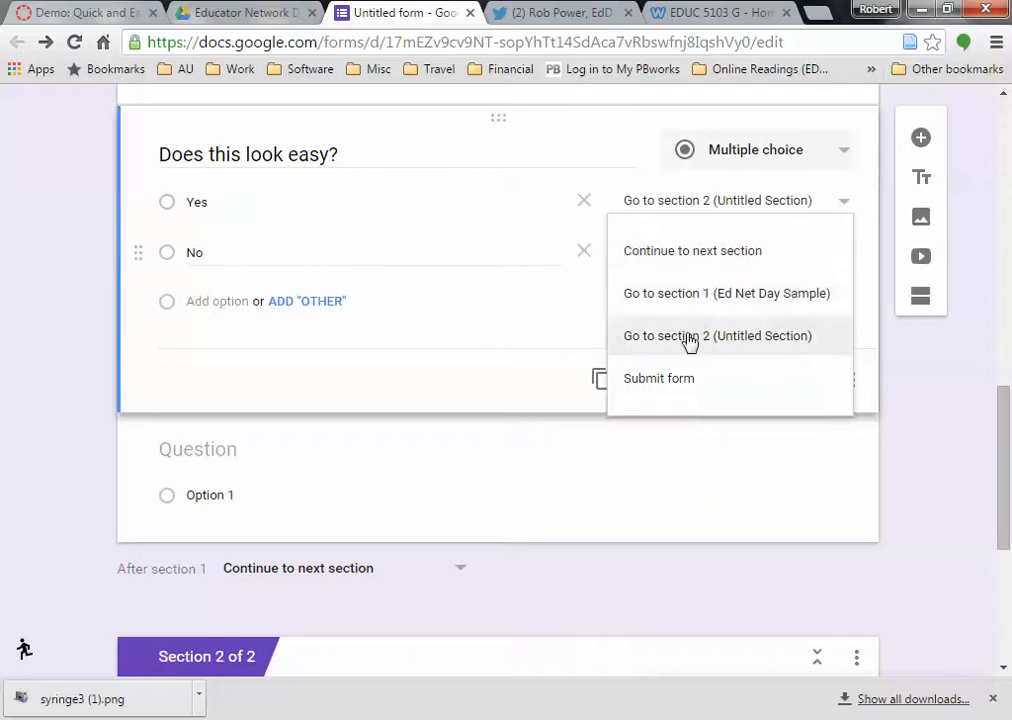
left_click(660, 379)
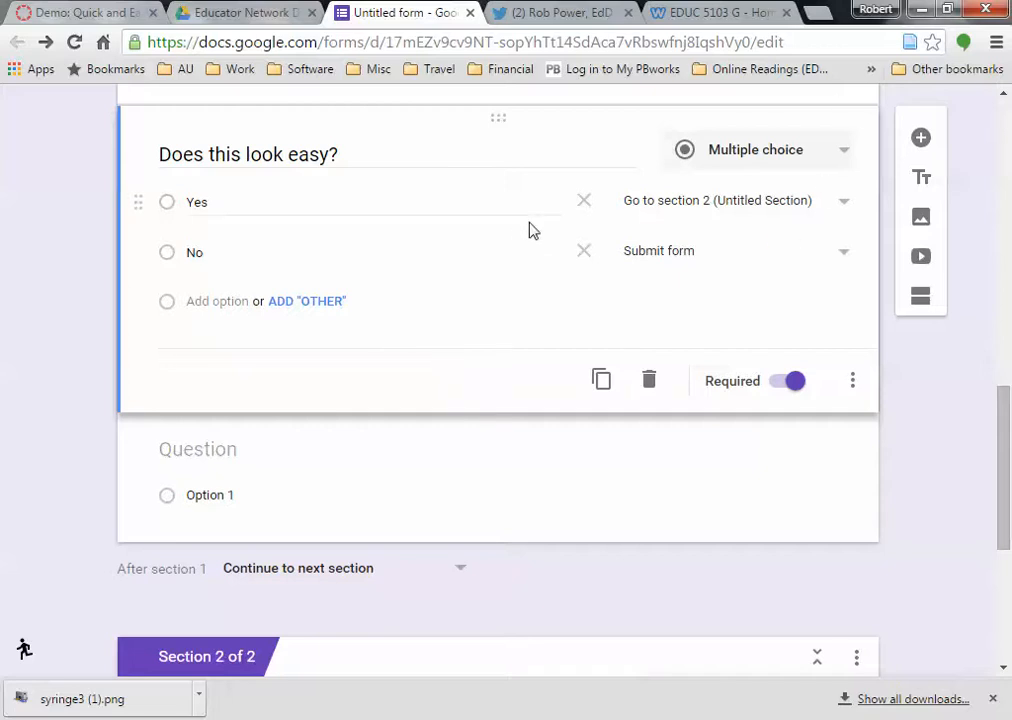
Examine the "Would You Try This Yourself?" question and its settings in section 2.
scroll(497, 234, "down", 2)
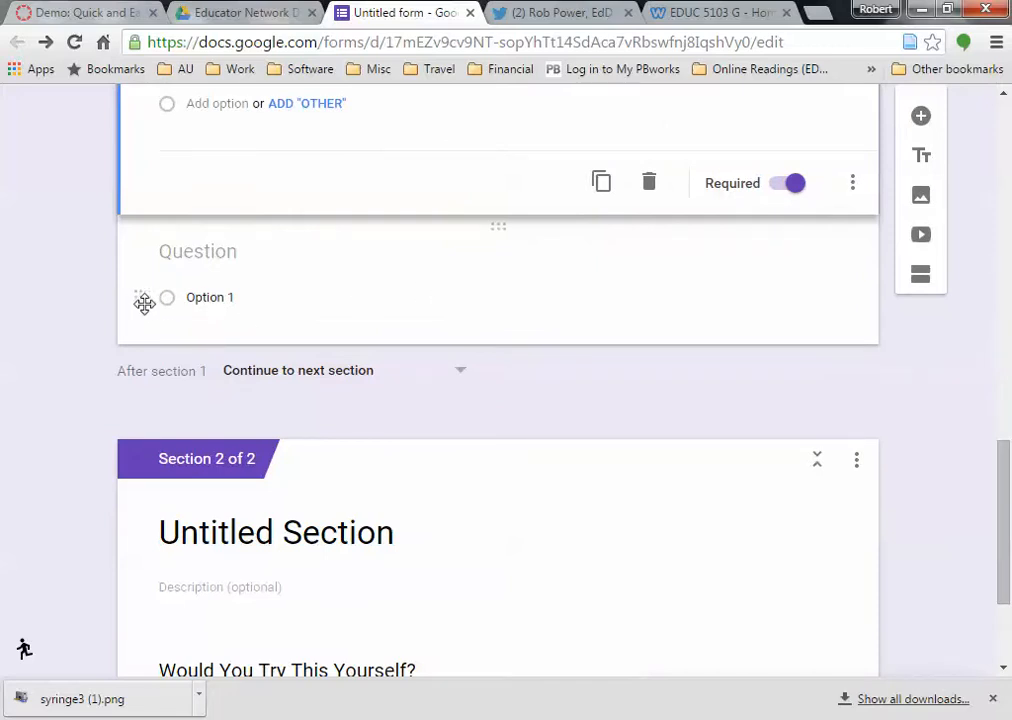
scroll(650, 380, "down", 2)
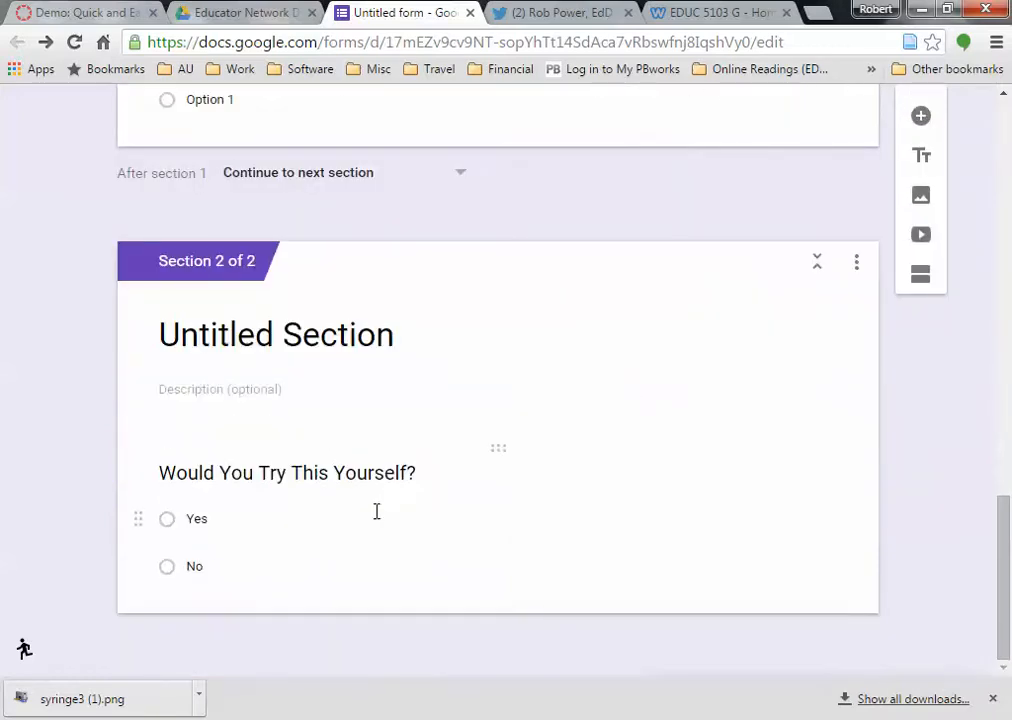
left_click(405, 529)
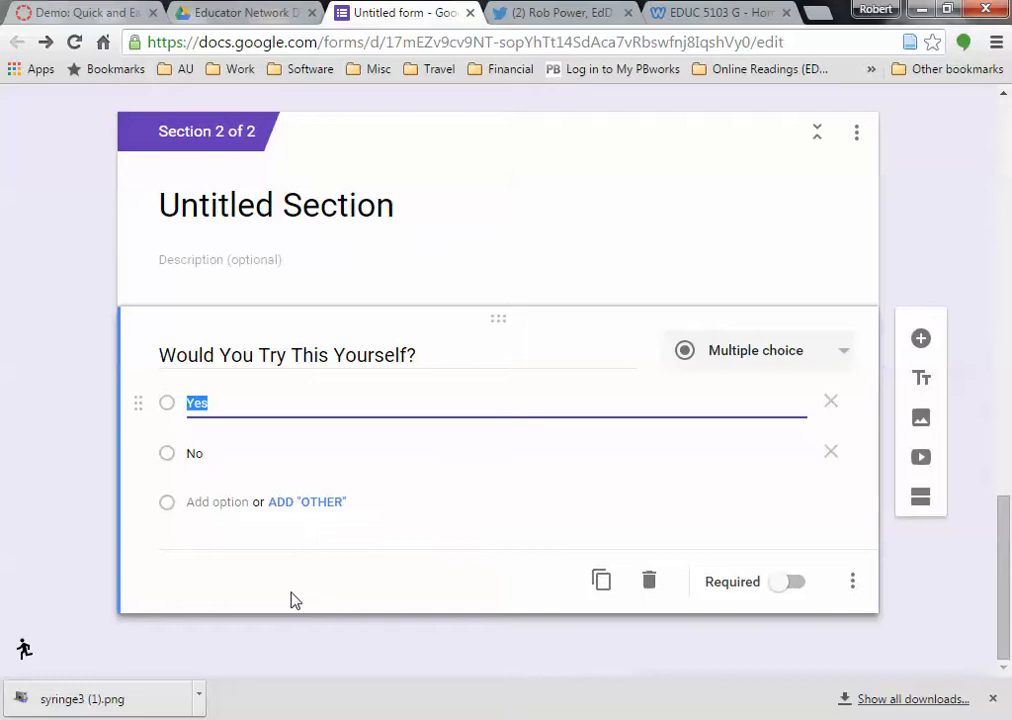
left_click(402, 596)
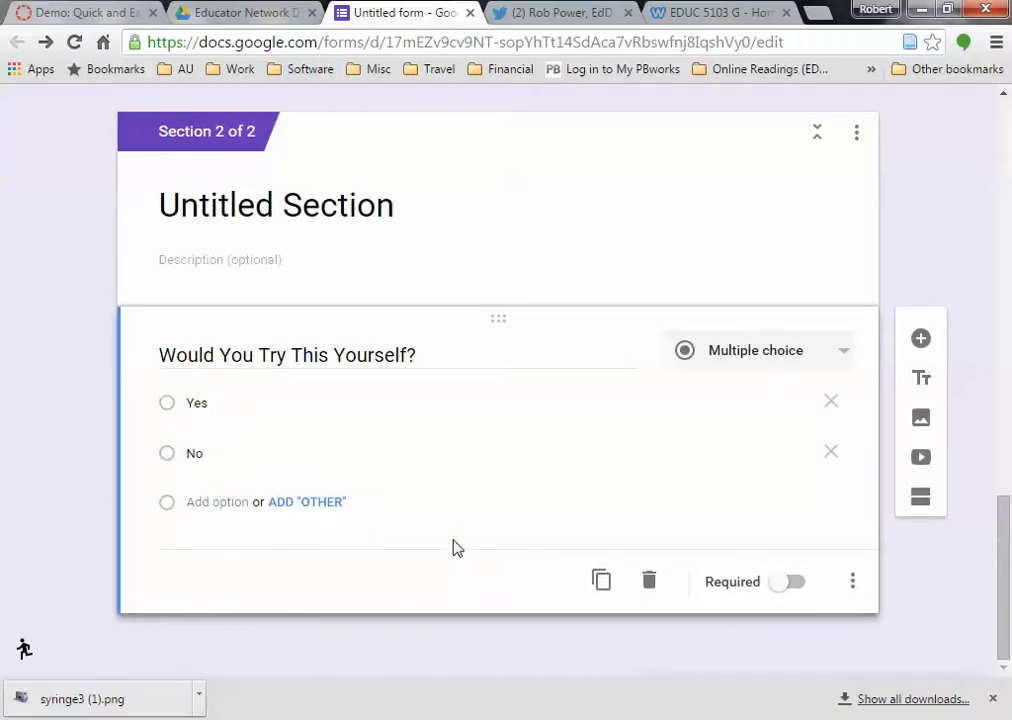
Generate a shortened share link for the form and copy it.
scroll(453, 548, "up", 10)
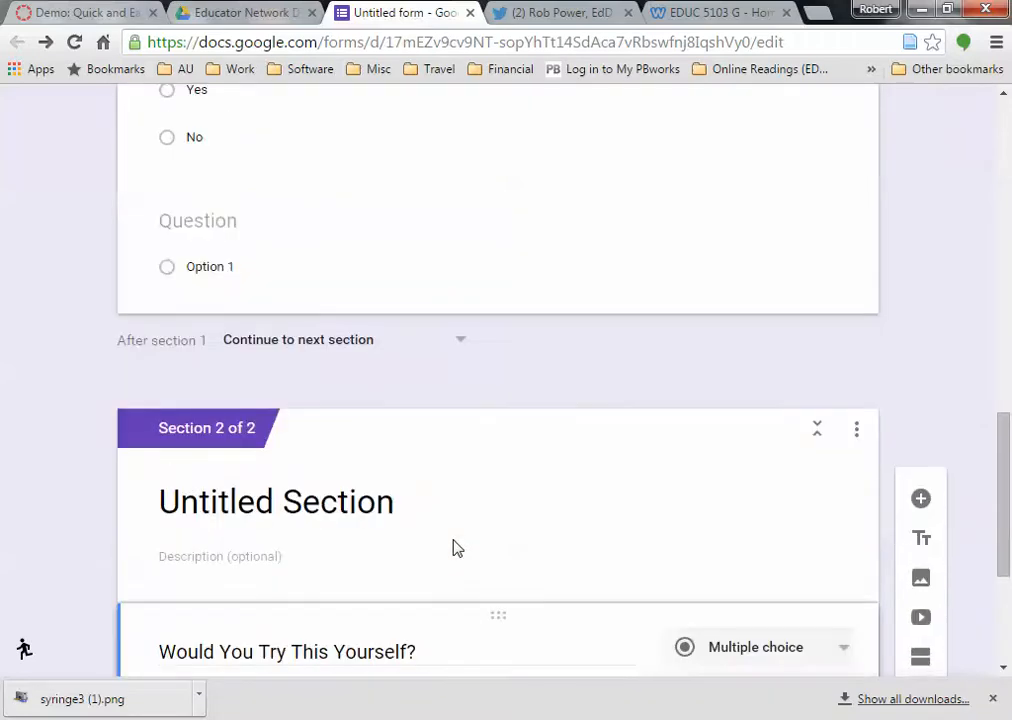
scroll(453, 548, "up", 3)
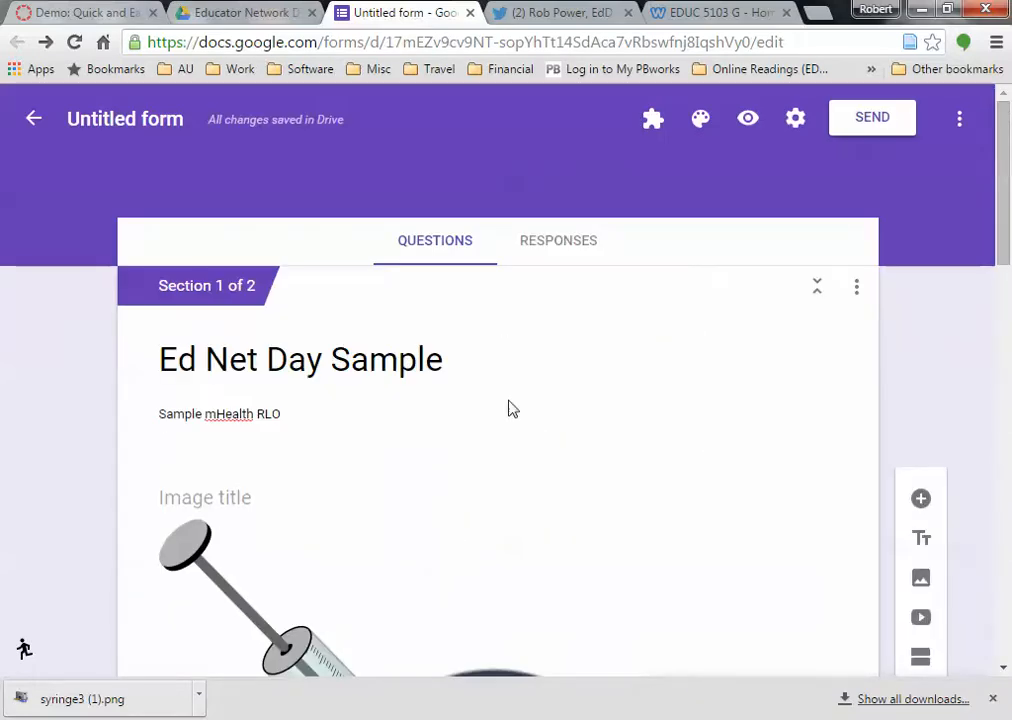
left_click(873, 119)
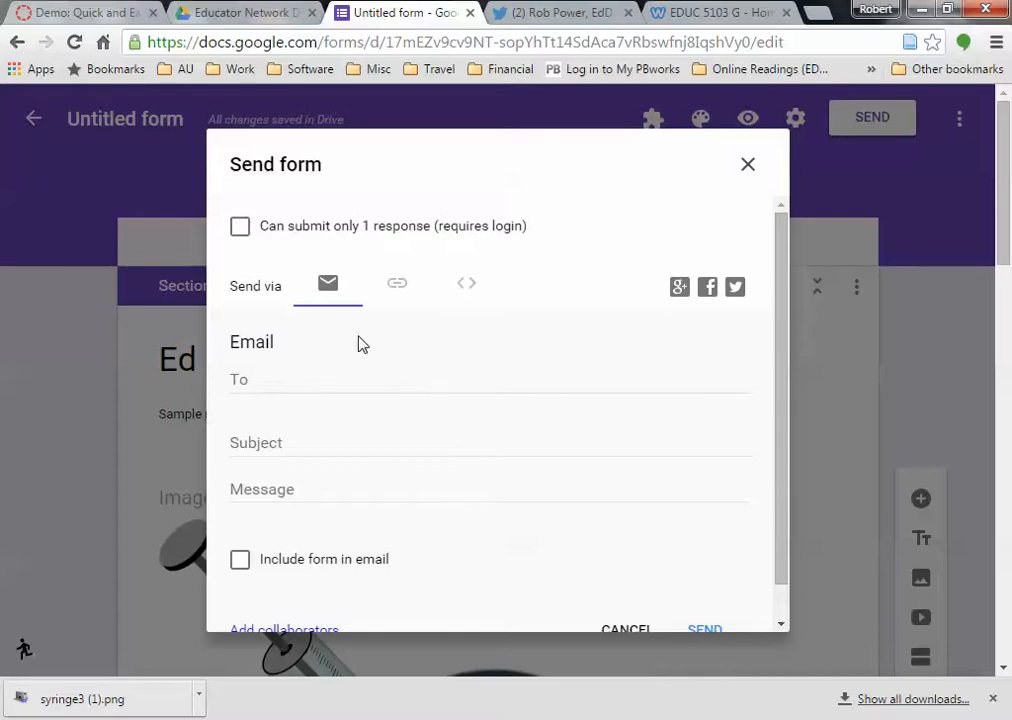
left_click(396, 288)
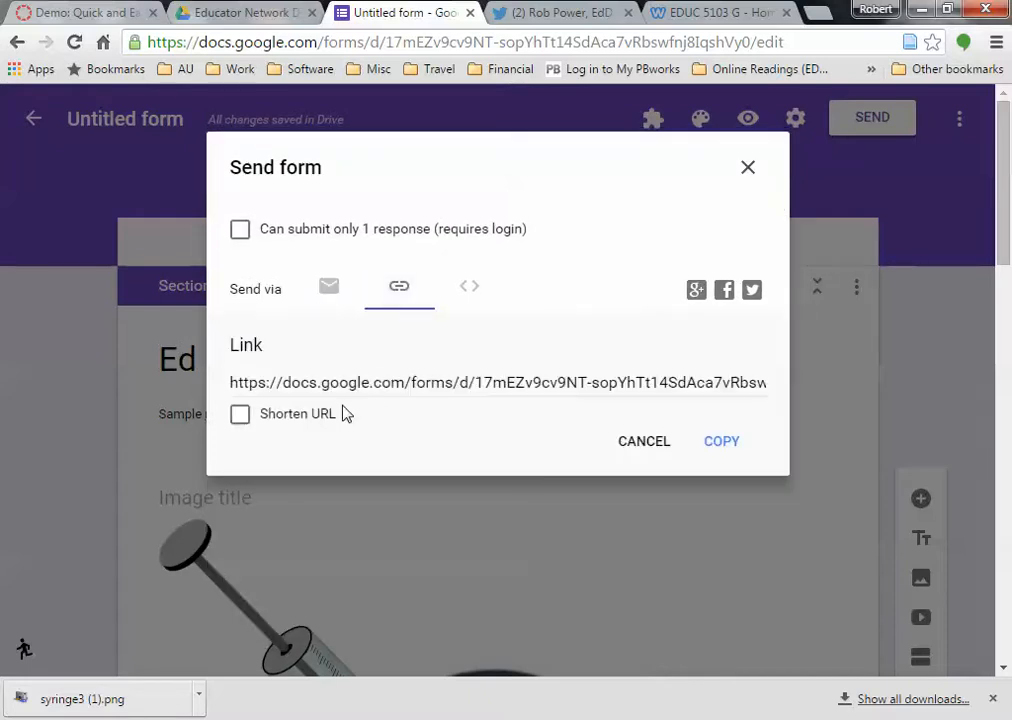
left_click(242, 416)
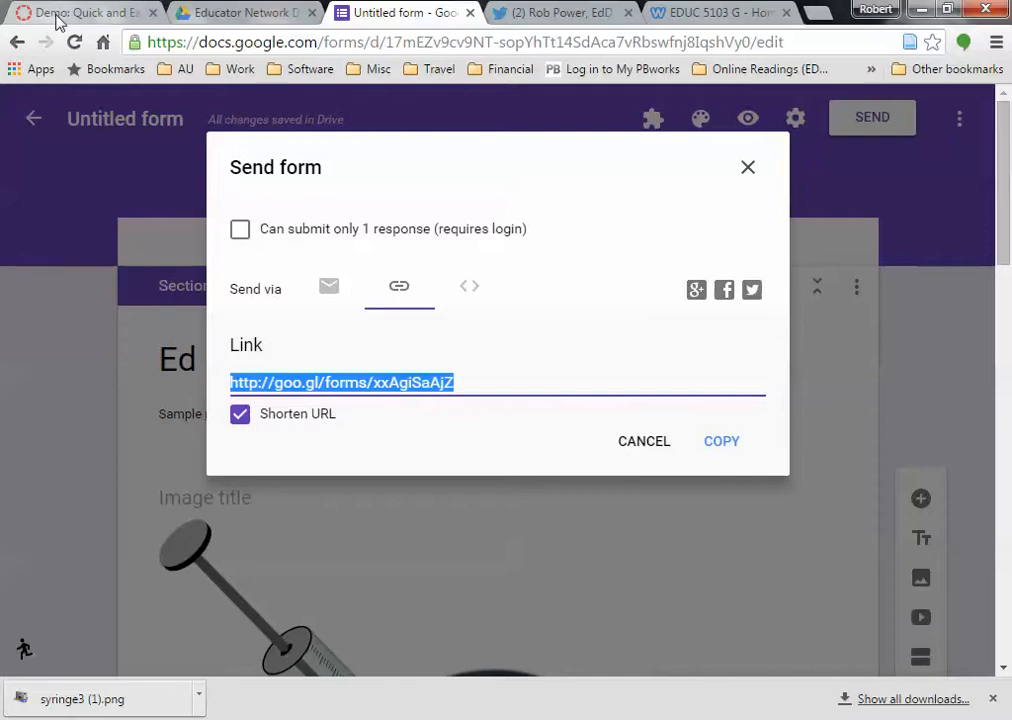
Switch to the Canvas course and open the "Demo Part 2: Embedding the Final Product" page for editing.
left_click(58, 20)
scroll(350, 384, "down", 2)
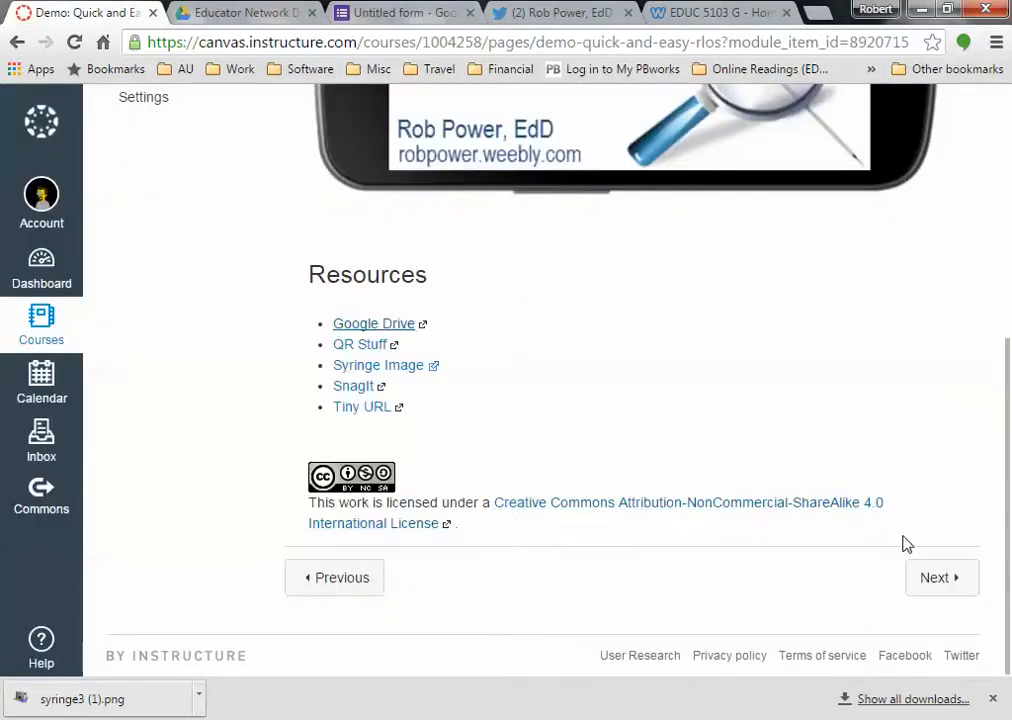
left_click(948, 590)
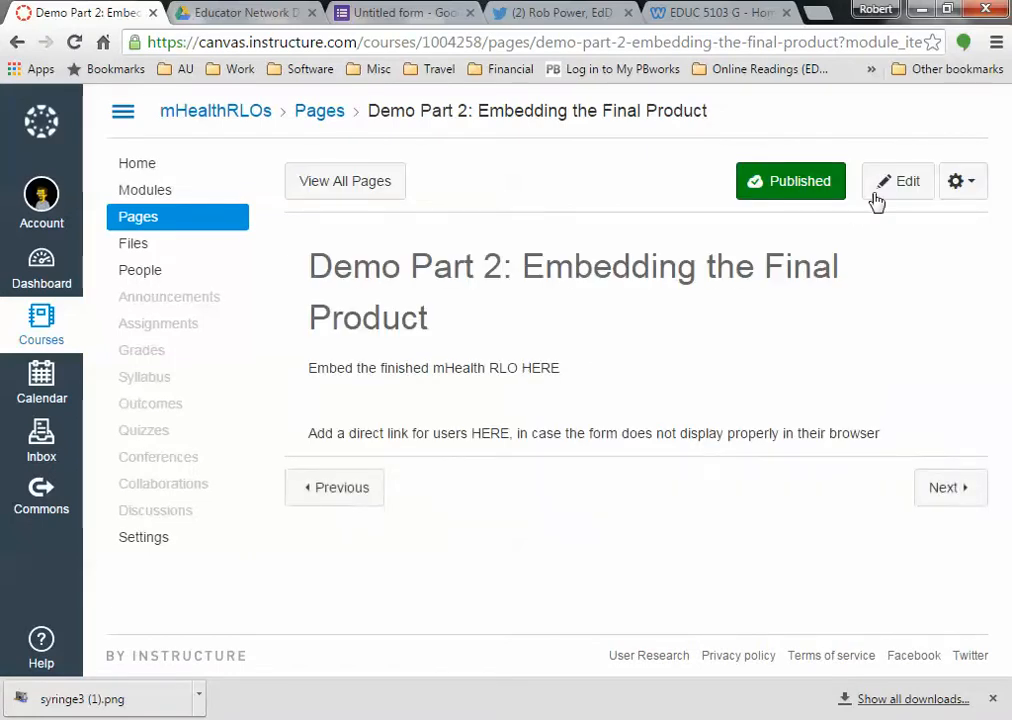
left_click(880, 190)
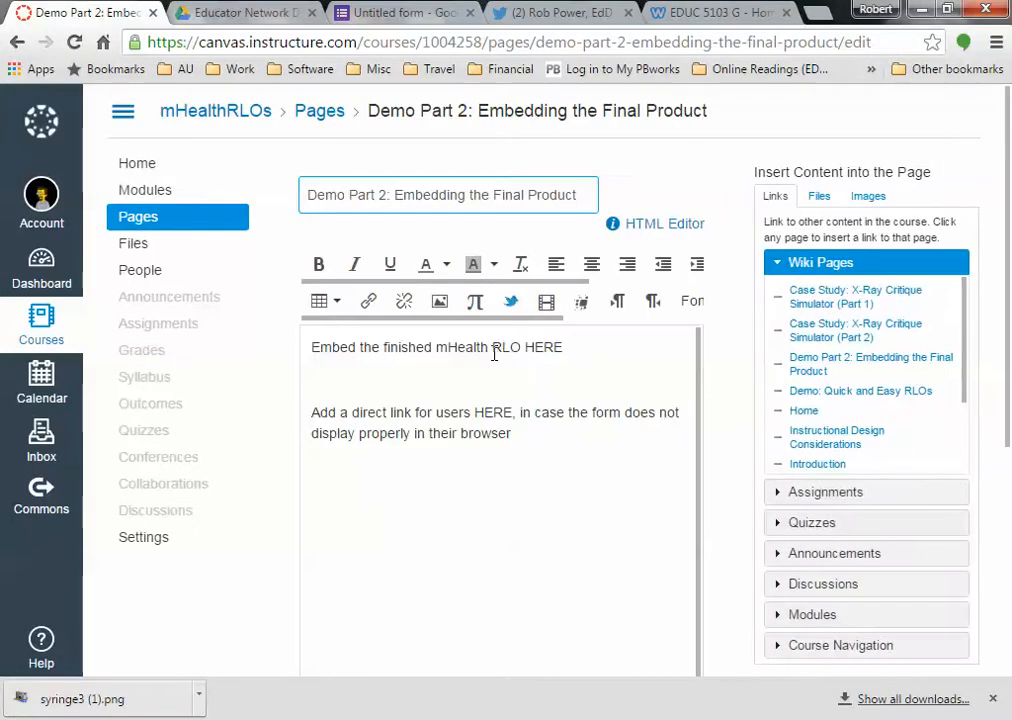
scroll(492, 354, "down", 1)
left_click_drag(476, 314, 508, 315)
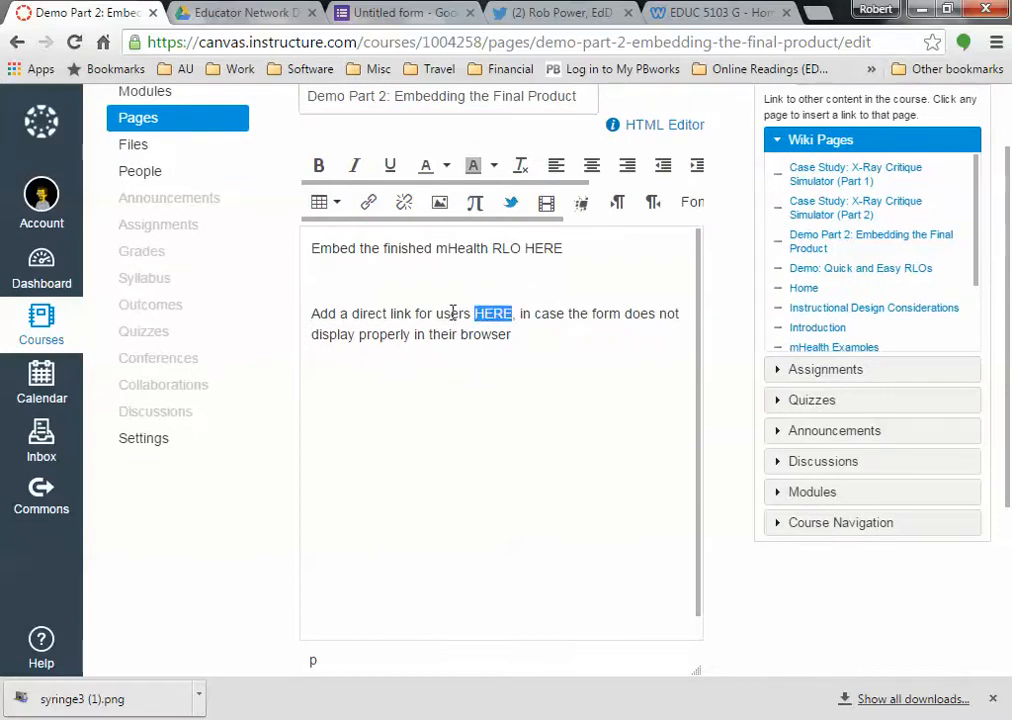
left_click(368, 203)
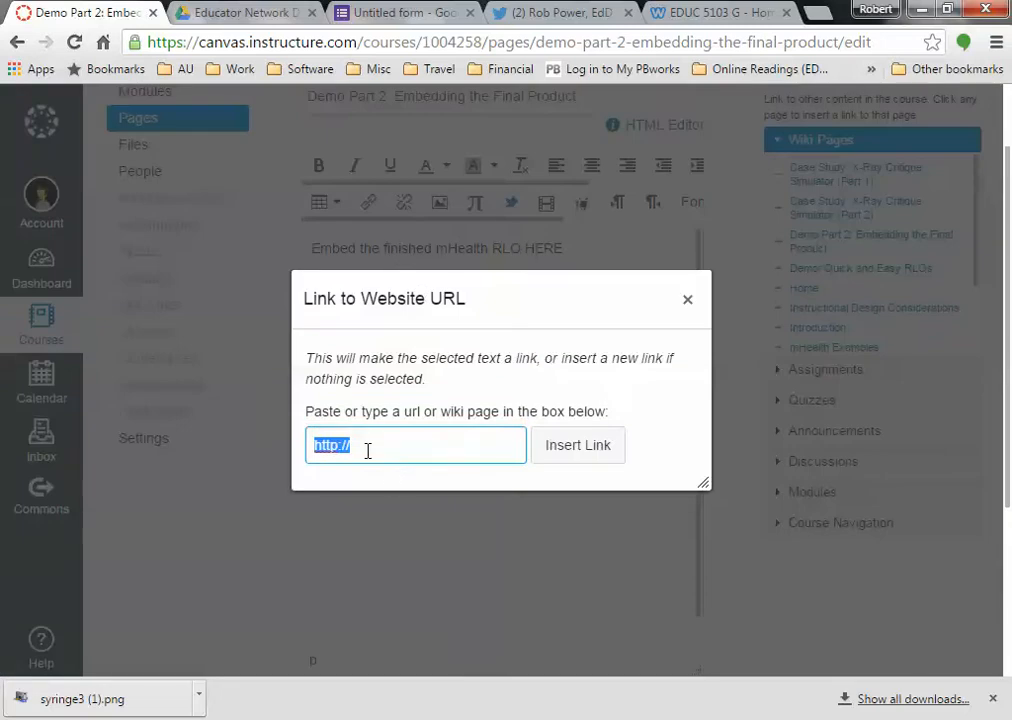
type("http://goo.gl/forms/xxAgtSaAjZ")
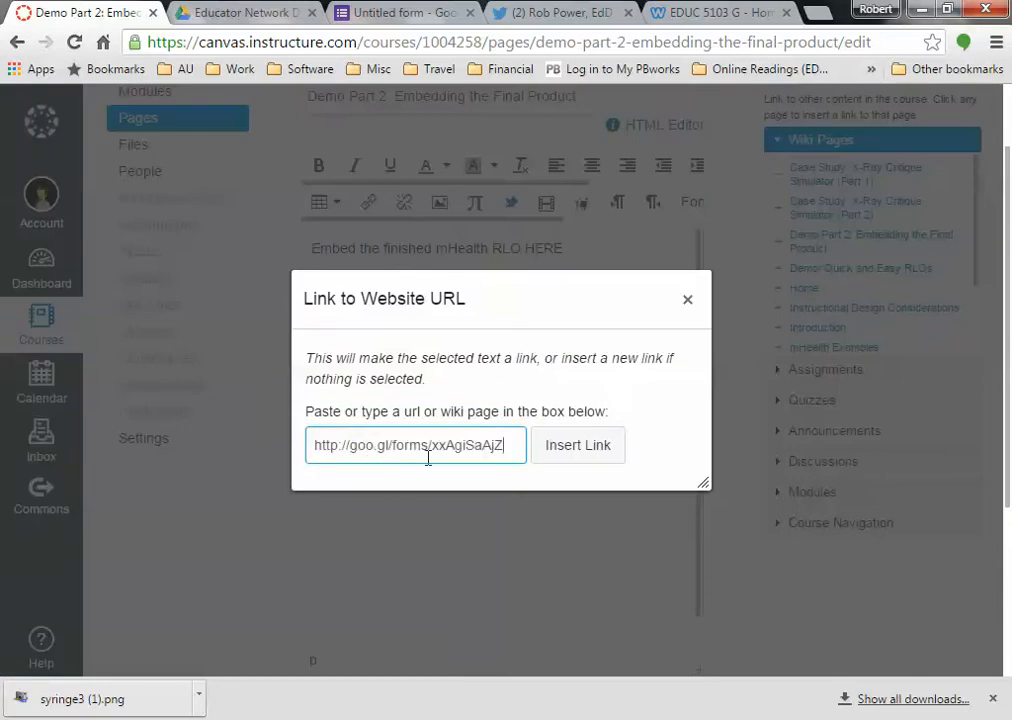
left_click(620, 446)
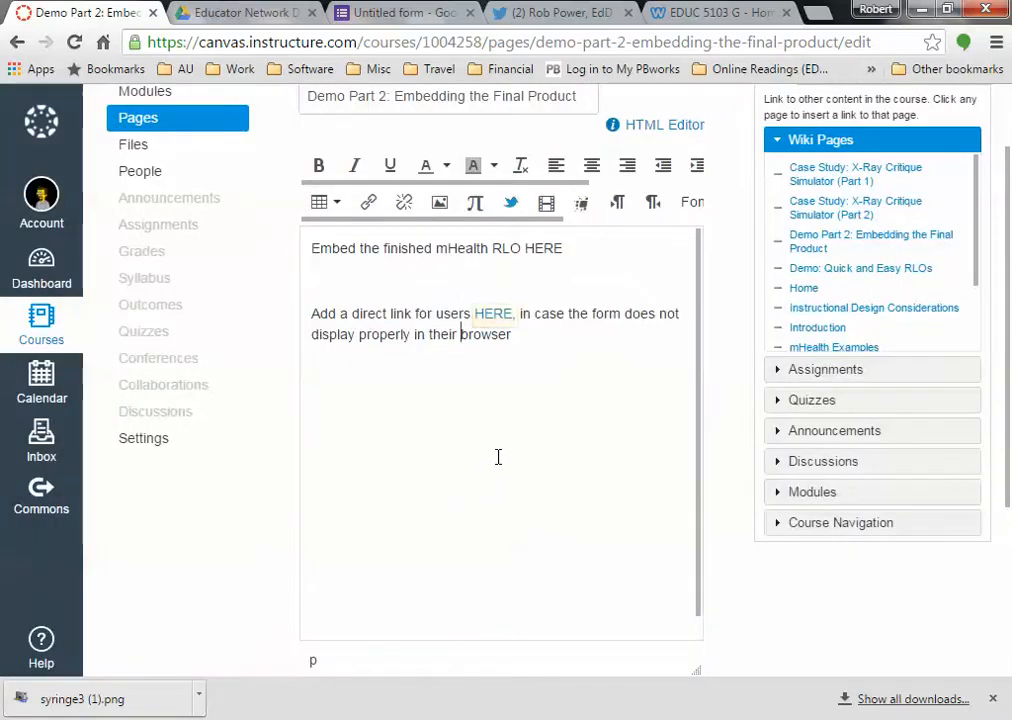
scroll(495, 457, "up", 1)
scroll(610, 430, "down", 4)
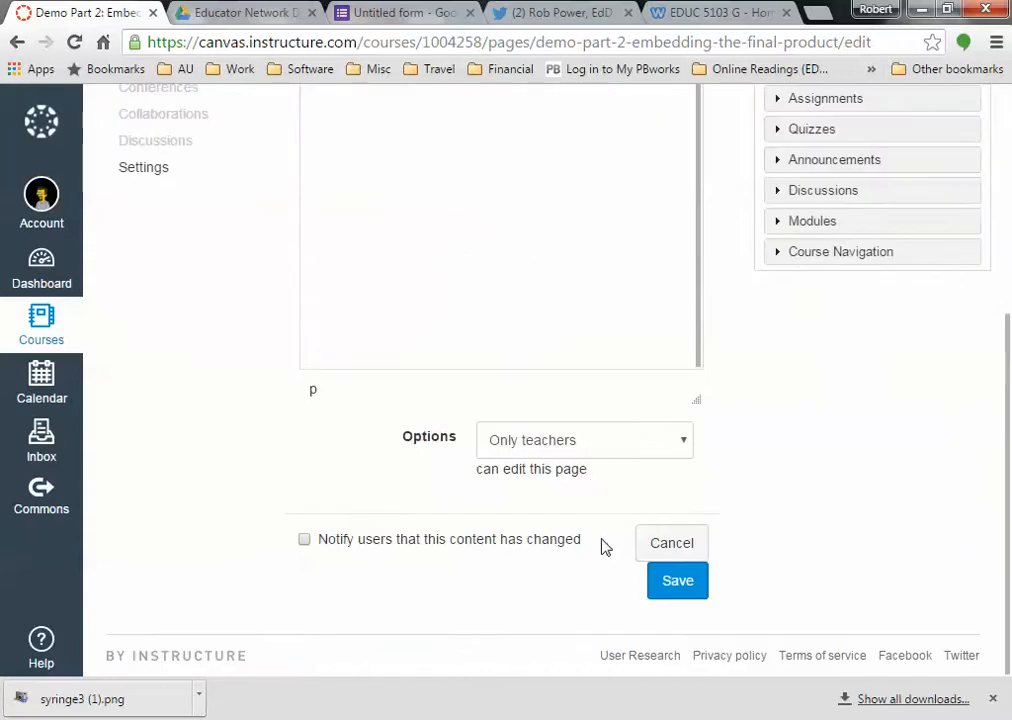
left_click(680, 584)
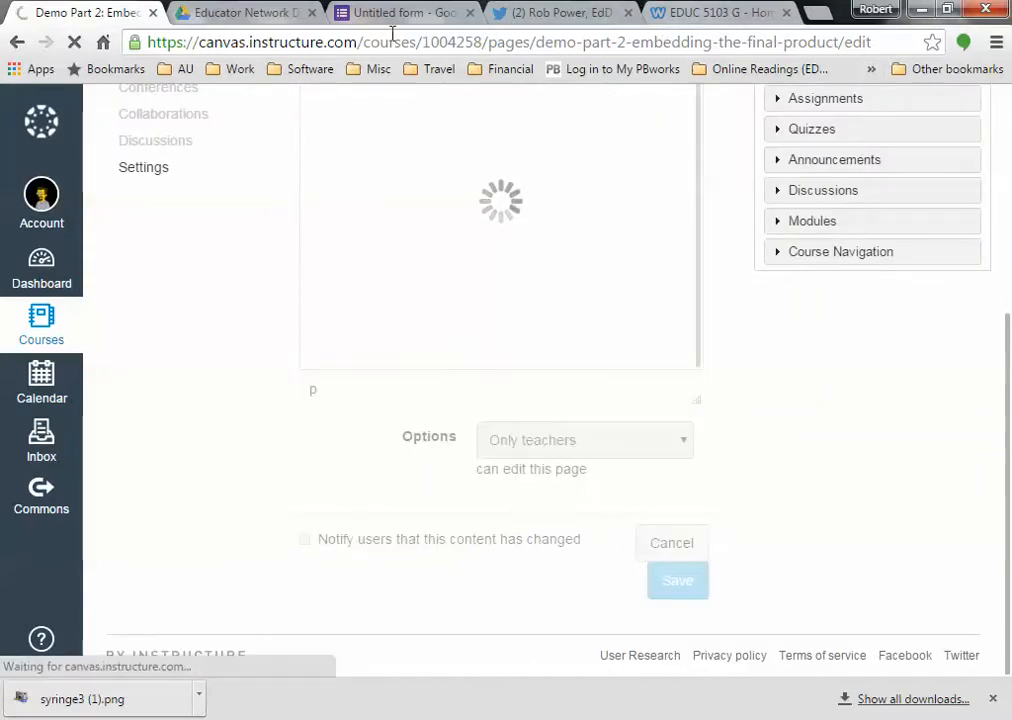
Switch back to the Google Form and copy its embed HTML code.
left_click(368, 14)
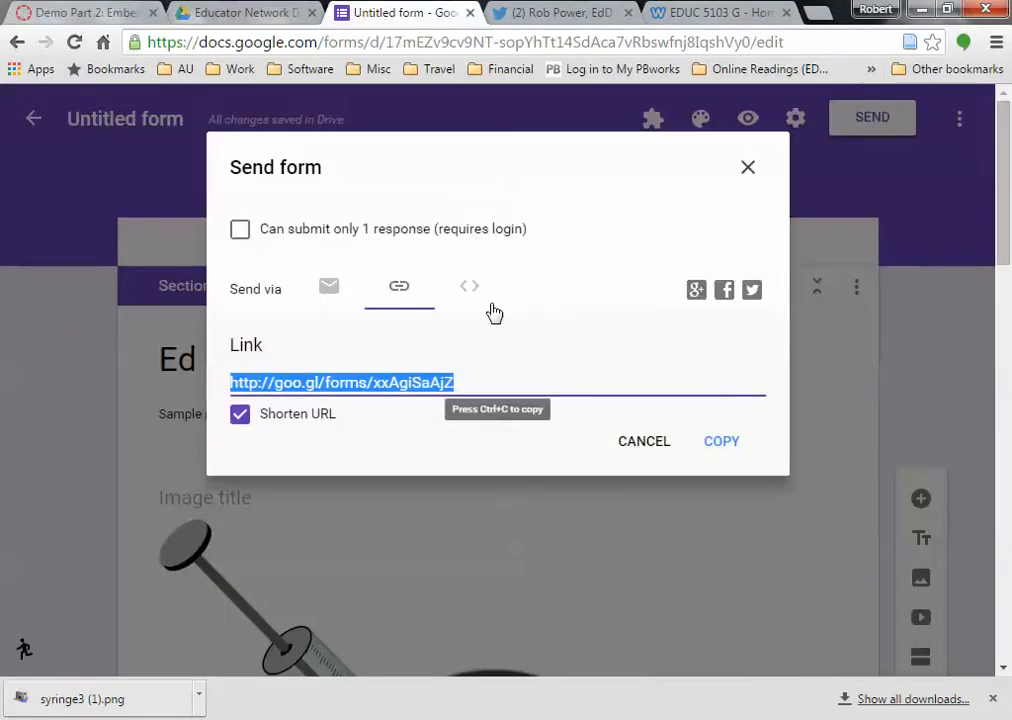
left_click(470, 289)
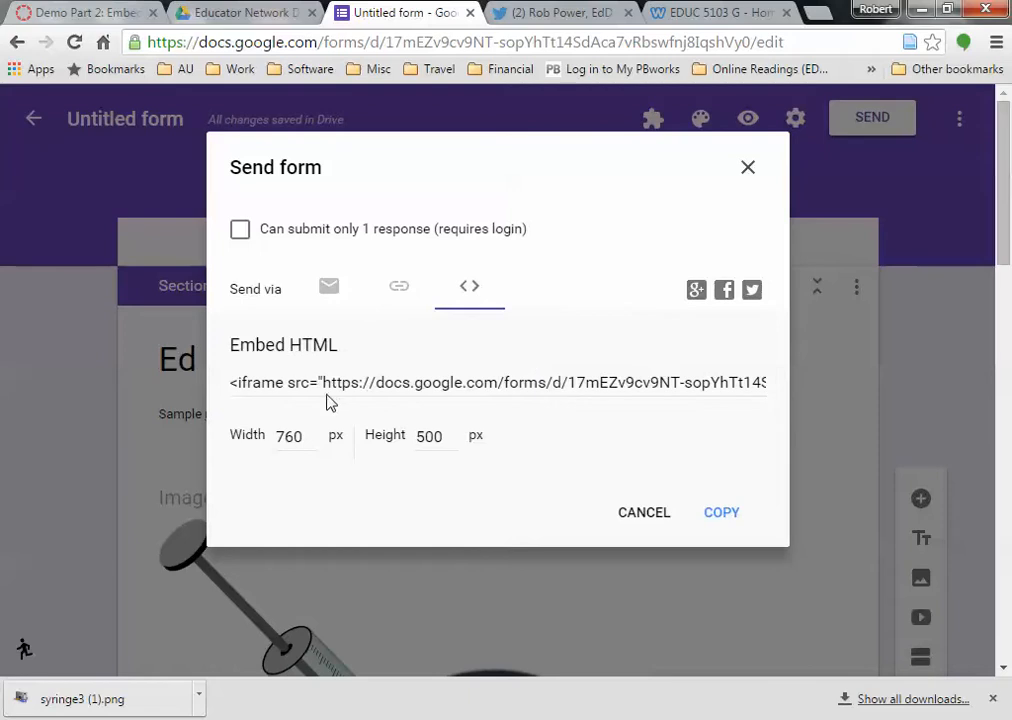
left_click(258, 397)
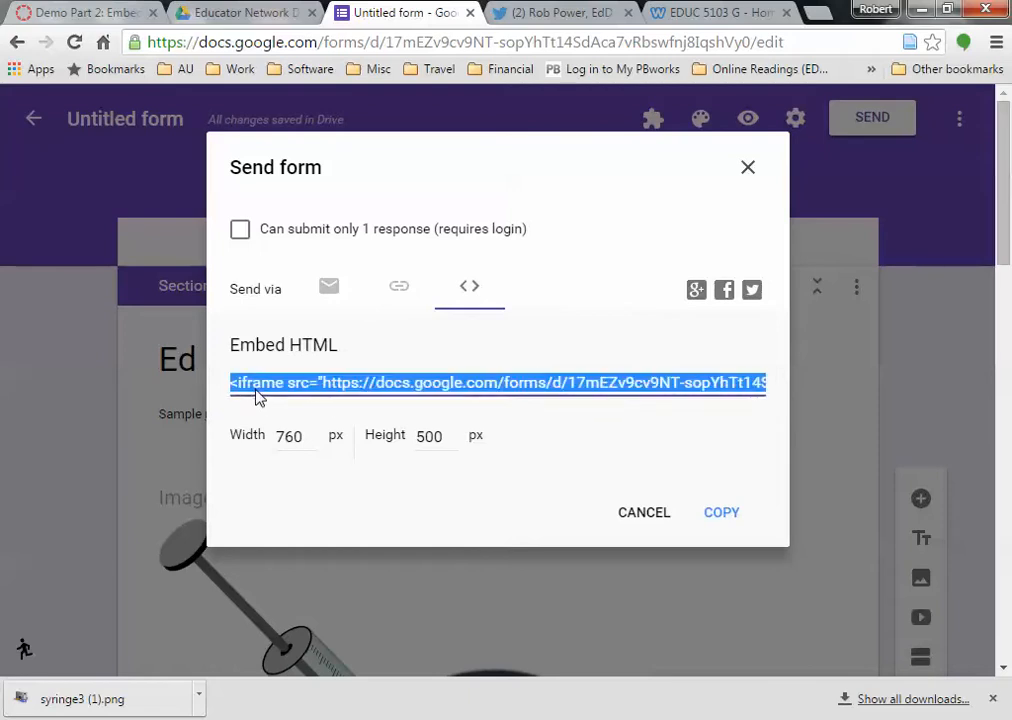
In the Canvas page's HTML source, replace the "Embed the finished mHealth RLO HERE" paragraph with the copied form iframe code.
left_click(88, 12)
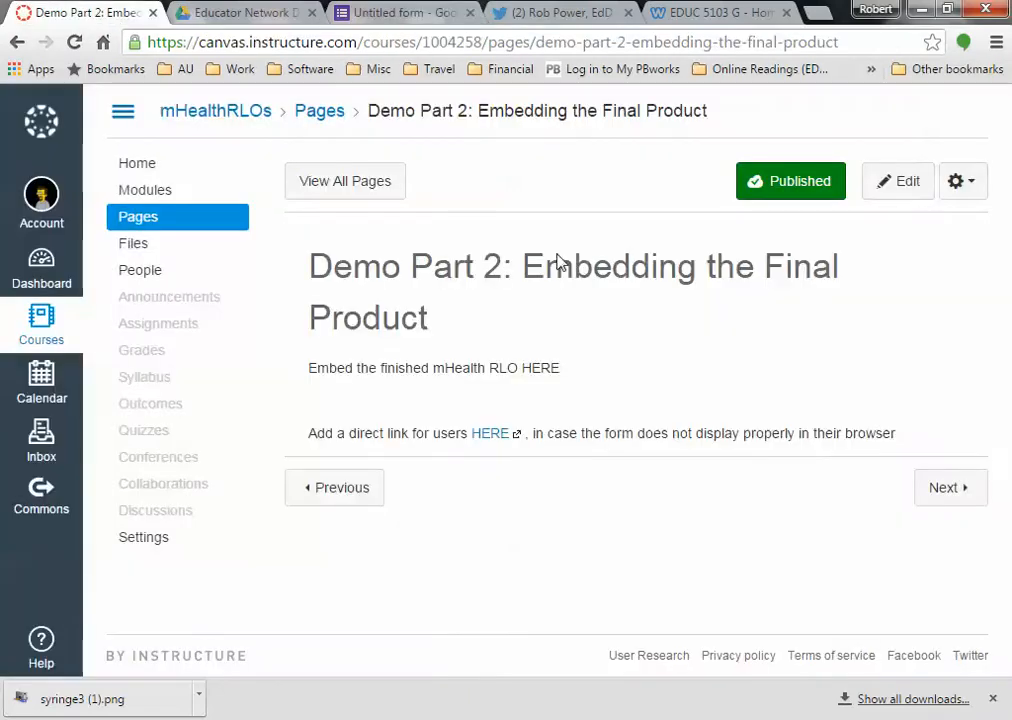
left_click(912, 182)
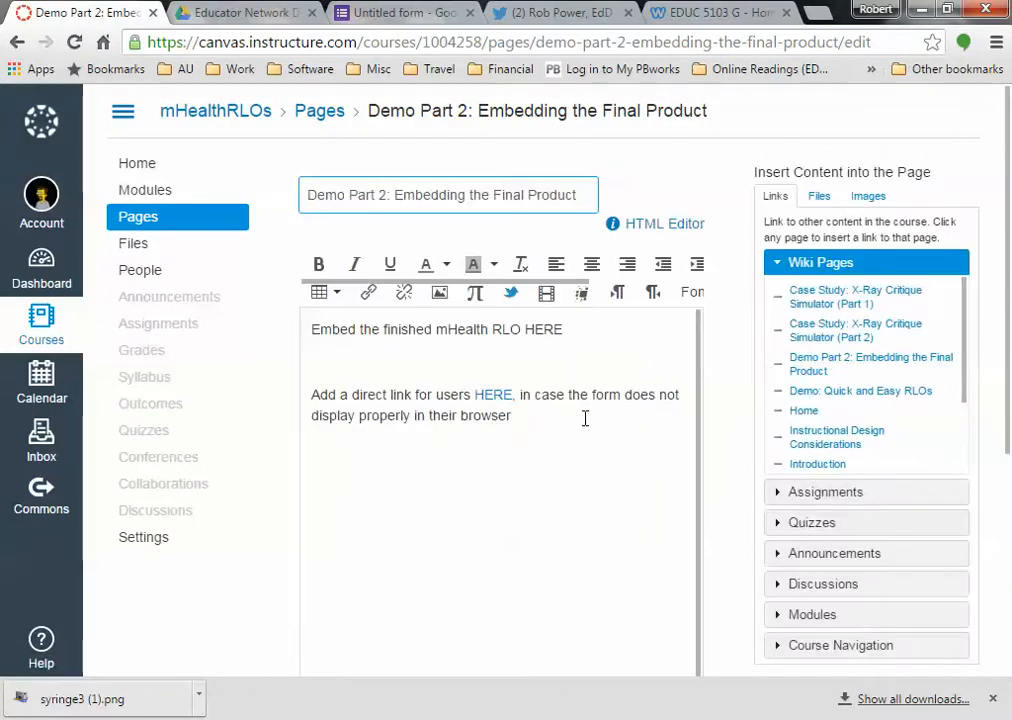
left_click(652, 226)
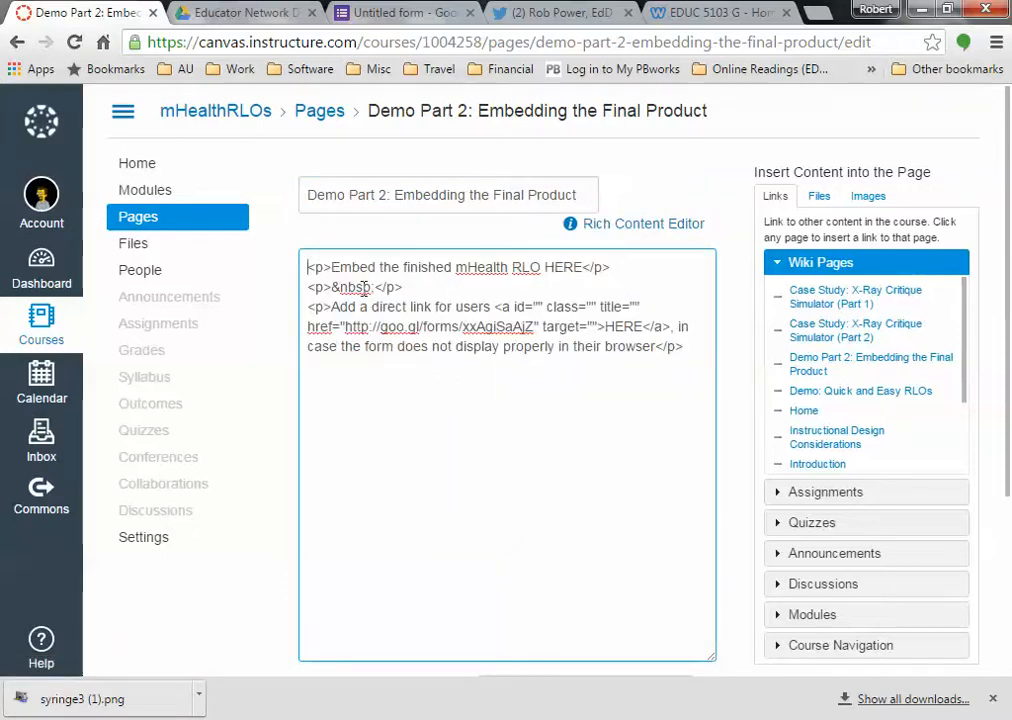
left_click_drag(311, 266, 606, 262)
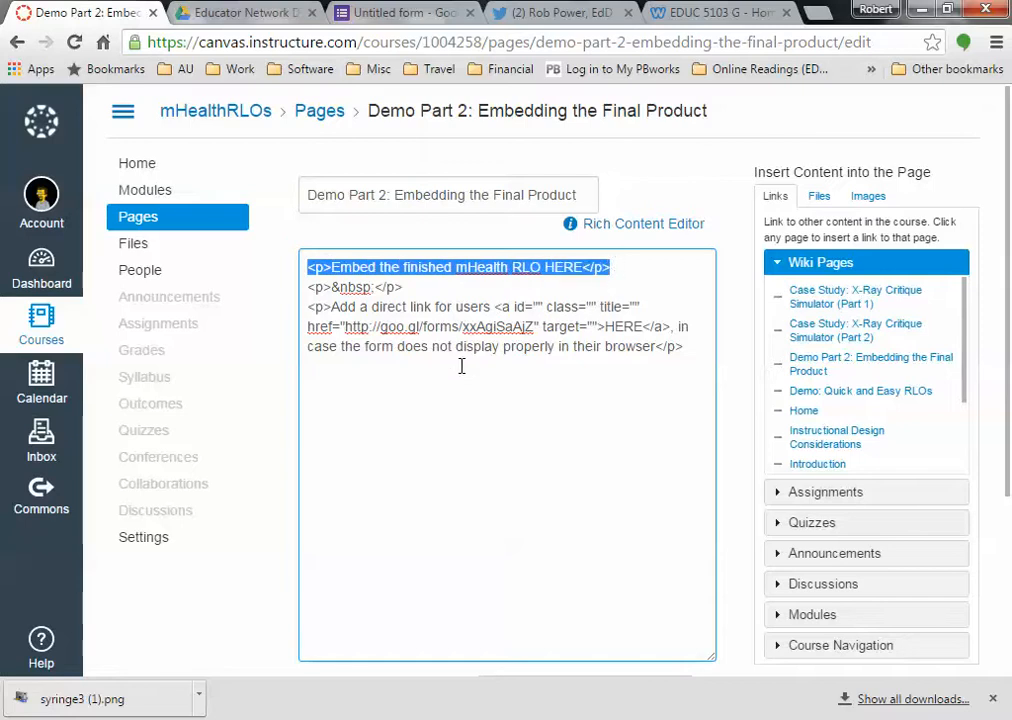
type("<iframe src=\"https://docs.google.com/forms/d/17mEZv9cv9NT-sopYhTt14SdAca7vRbswfnj8lqshVy0/viewform?embedded=true\" width=\"760\" height=\"500\" frameborder=\"0\" marginheight=\"0\" marginwidth=\"0\">Loading...</iframe>")
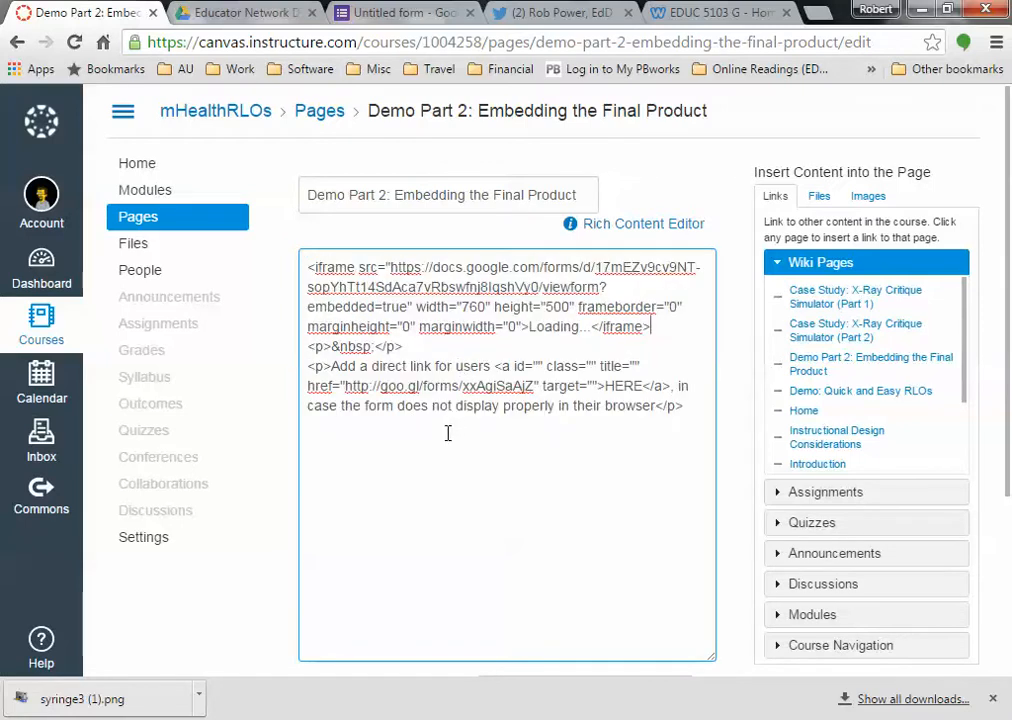
Return the Canvas page to the rich content view and save it with the embedded form.
scroll(515, 429, "down", 2)
scroll(645, 229, "up", 2)
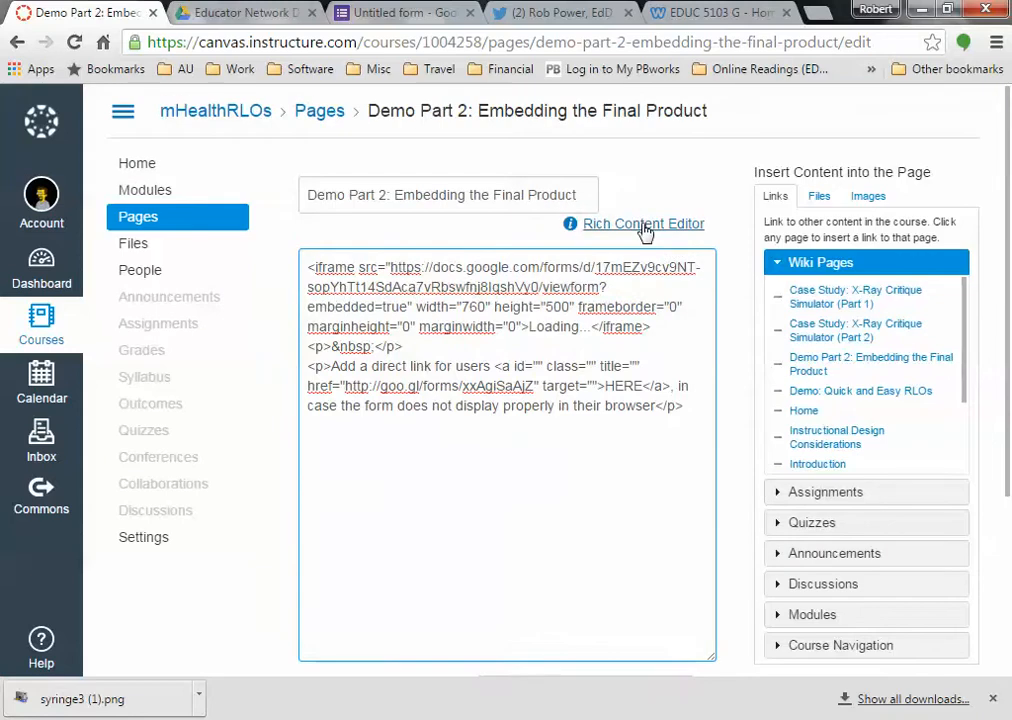
left_click(643, 224)
scroll(285, 395, "down", 3)
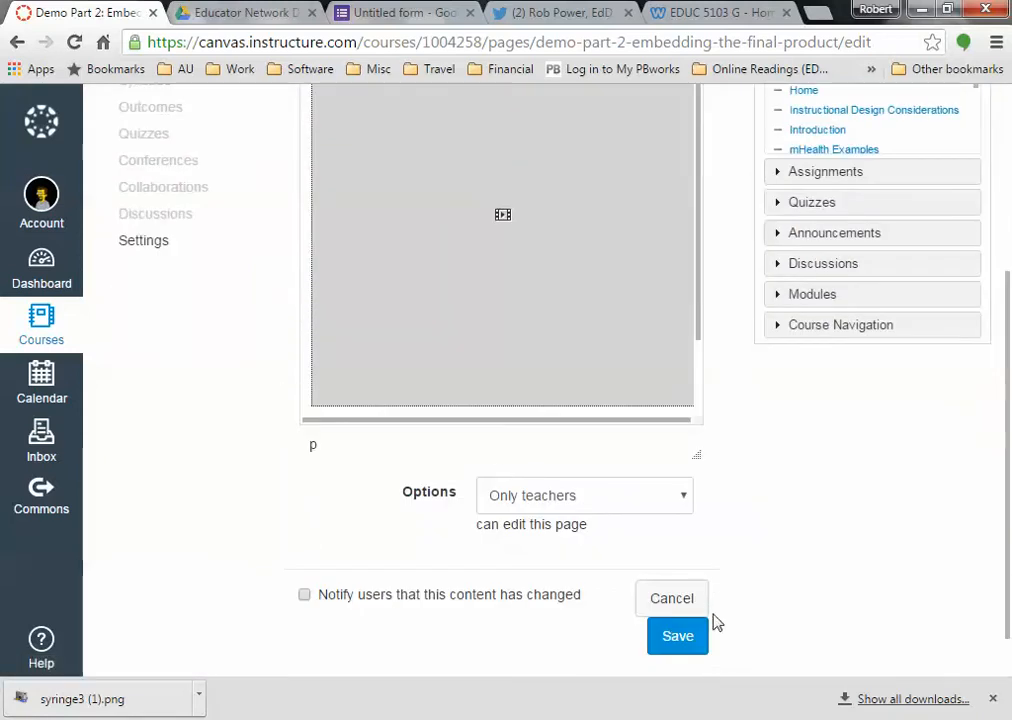
left_click(677, 637)
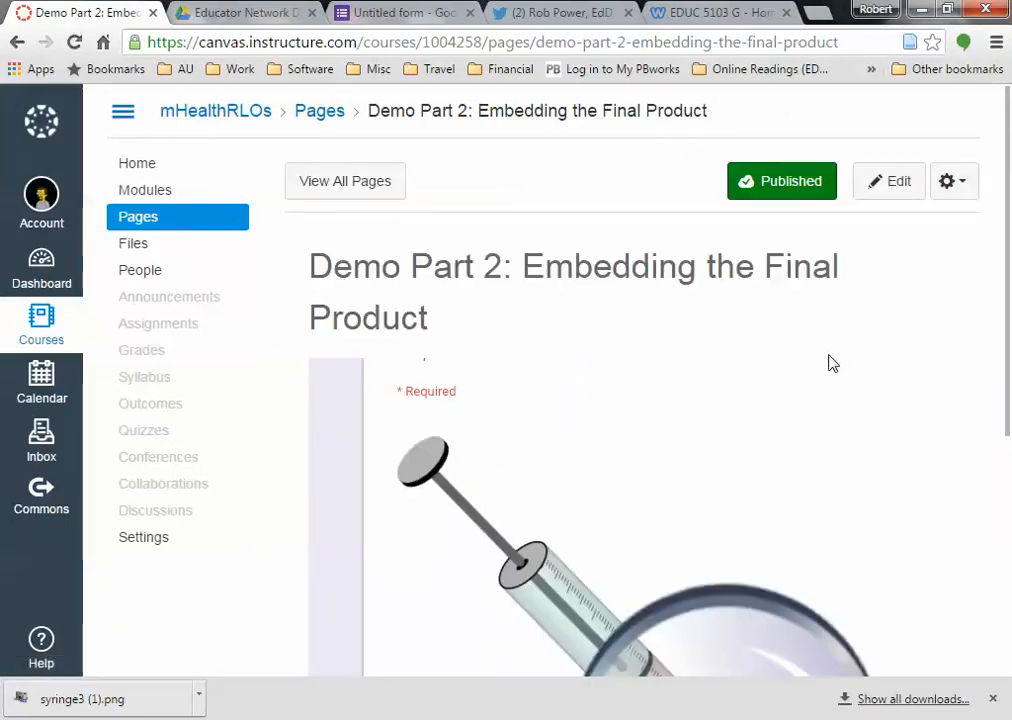
Check the embedded form and direct link on the saved Canvas page, and return to the Google Form's embed settings.
left_click_drag(1007, 385, 992, 627)
scroll(677, 368, "down", 3)
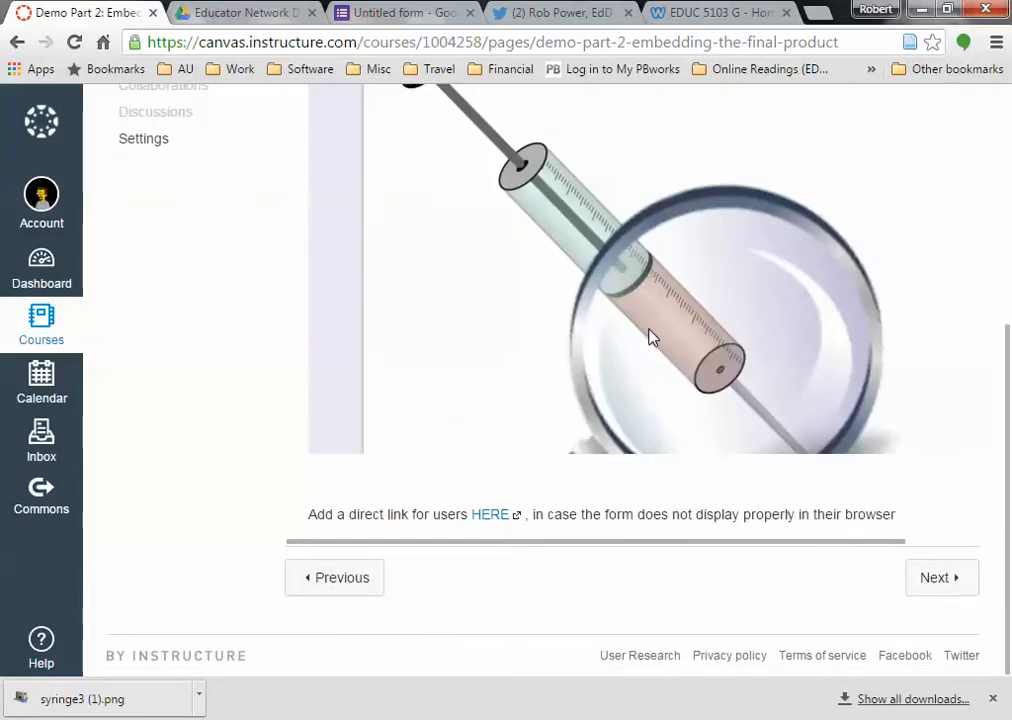
scroll(631, 340, "up", 1)
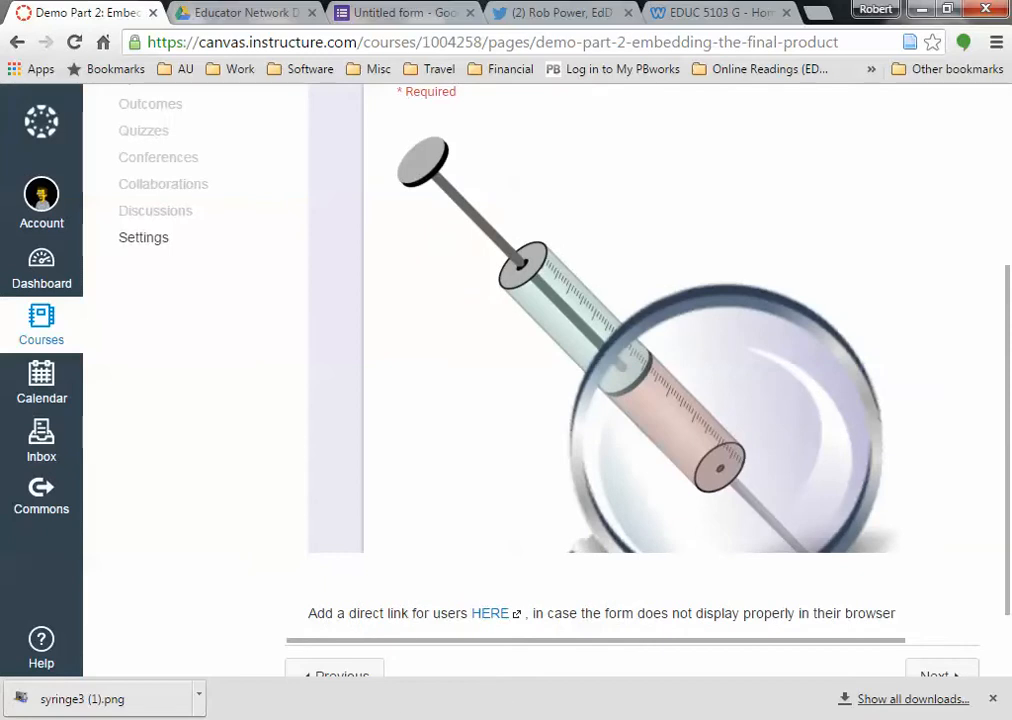
left_click(410, 16)
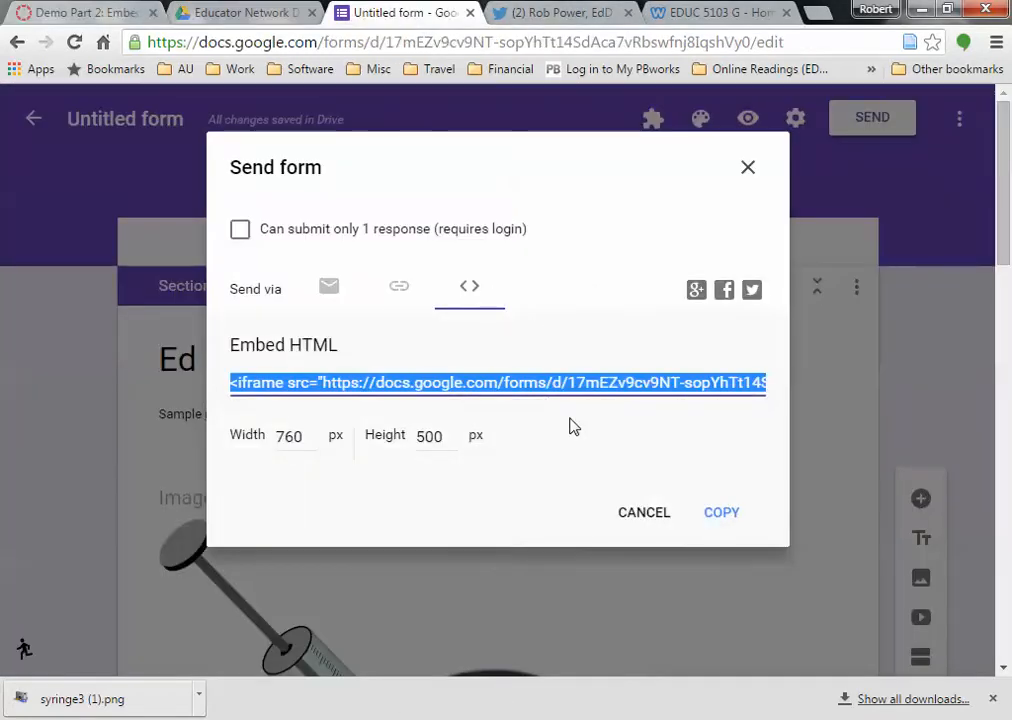